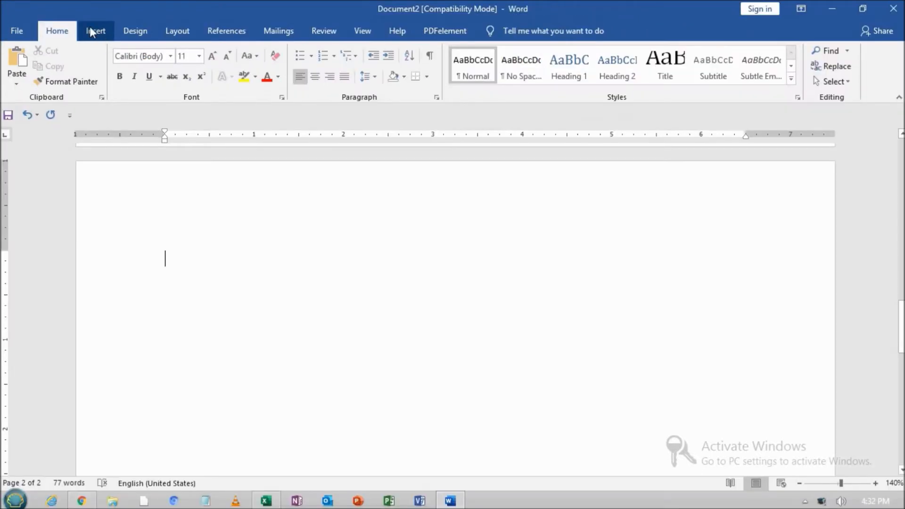
# Insert a table with four columns and three rows on the blank page and move it slightly downward.
pyautogui.click(146, 49)
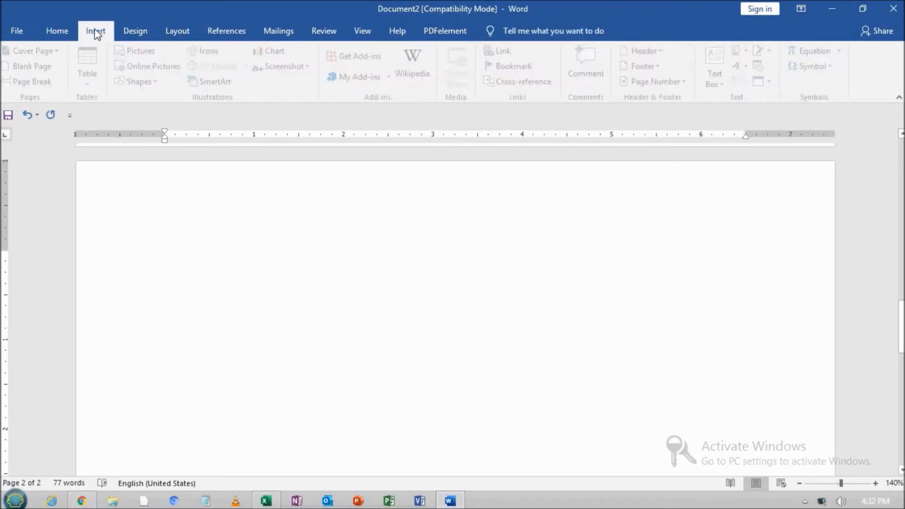
pyautogui.click(93, 83)
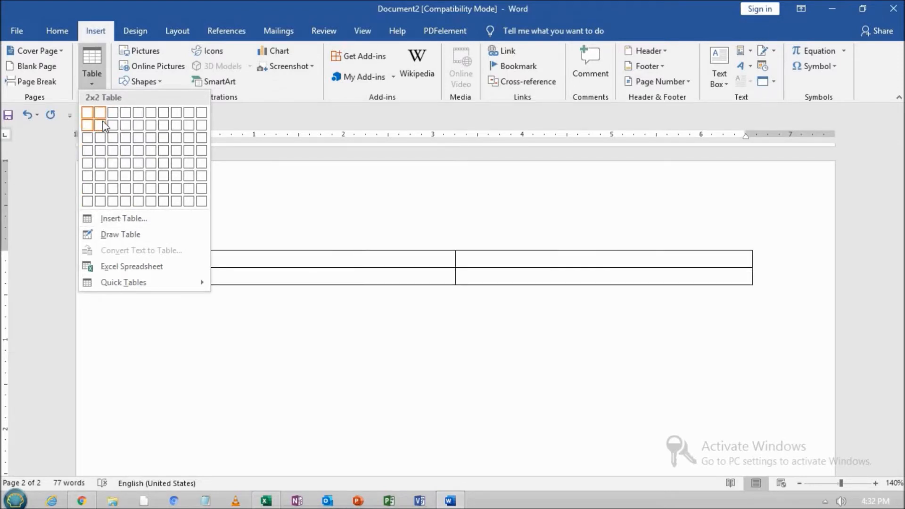
pyautogui.click(126, 138)
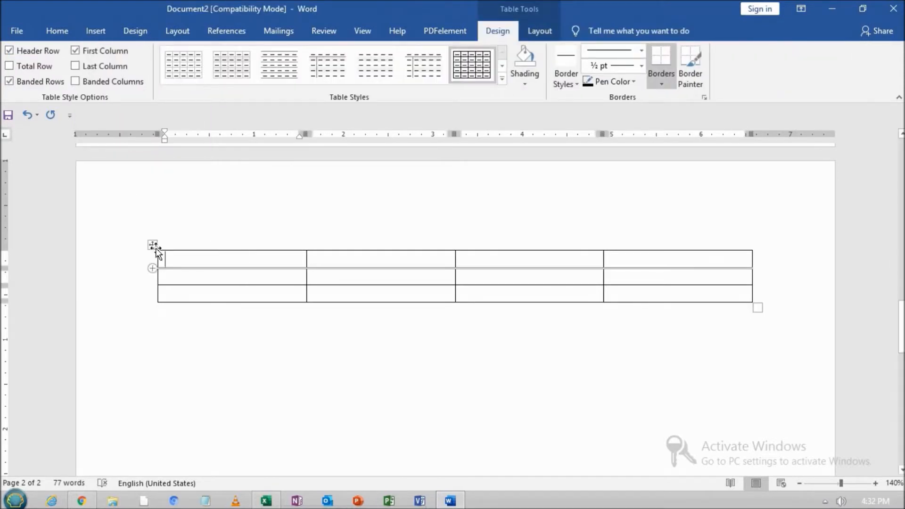
pyautogui.moveTo(153, 244); pyautogui.dragTo(163, 334)
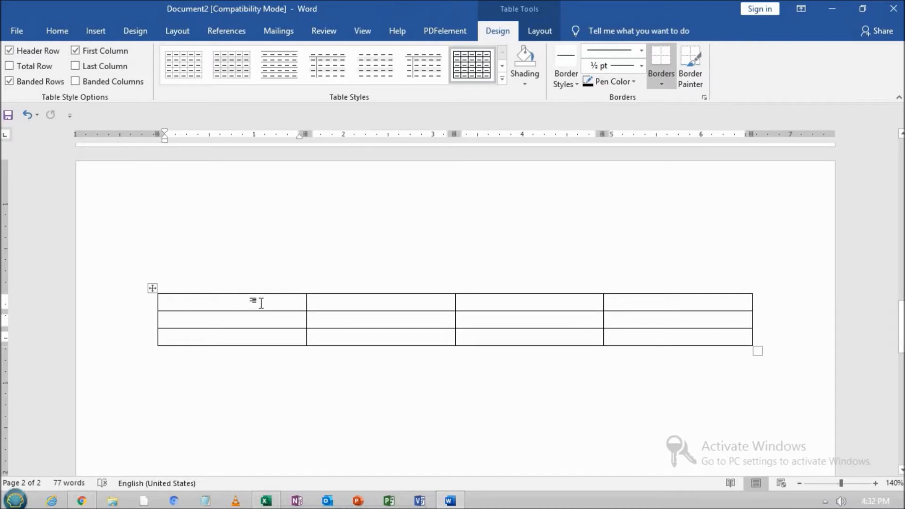
# Enter 1, 2, 3 and 4 across the cells of the table's first row.
pyautogui.write('1')
pyautogui.press('Tab')
pyautogui.write('2')
pyautogui.press('Tab')
pyautogui.write('3')
pyautogui.press('Tab')
pyautogui.write('4')
pyautogui.press('Tab')
# Apply automatic numbering in the 1., 2., 3. format to the cells of the table's second row.
pyautogui.moveTo(261, 320); pyautogui.dragTo(629, 321)
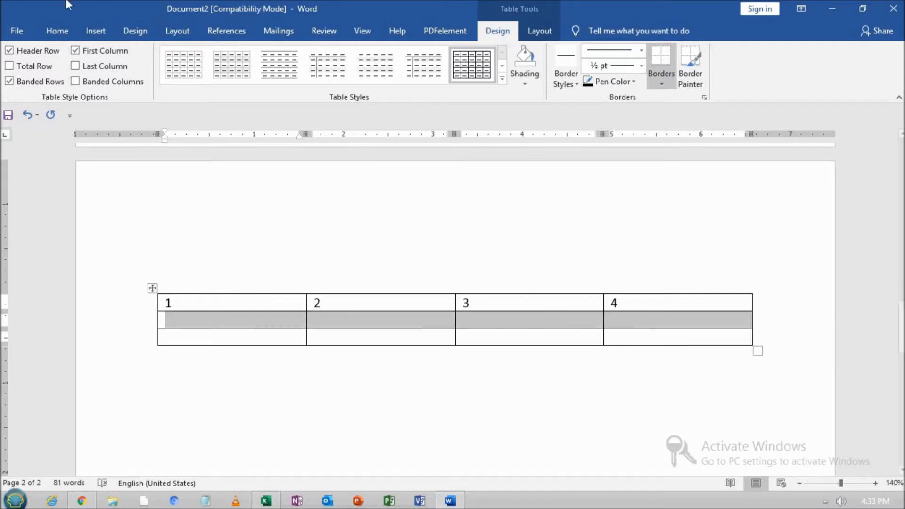
pyautogui.click(65, 34)
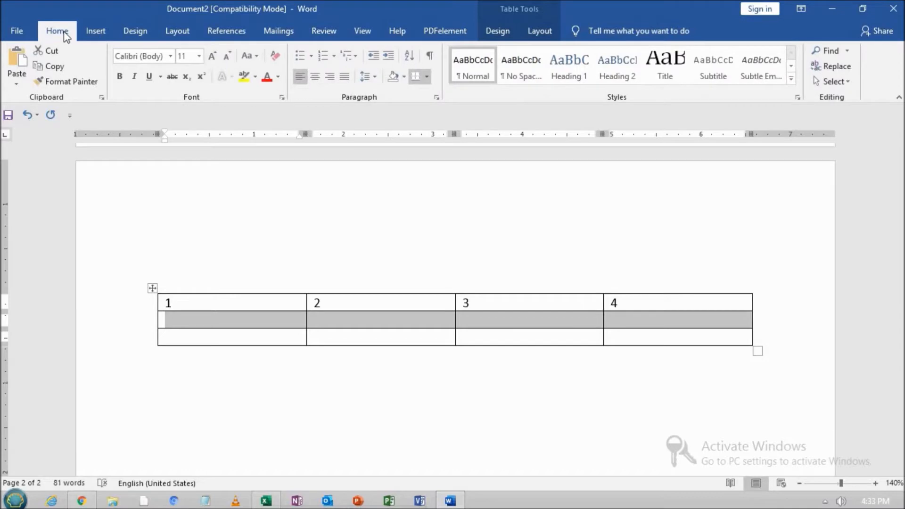
pyautogui.click(334, 57)
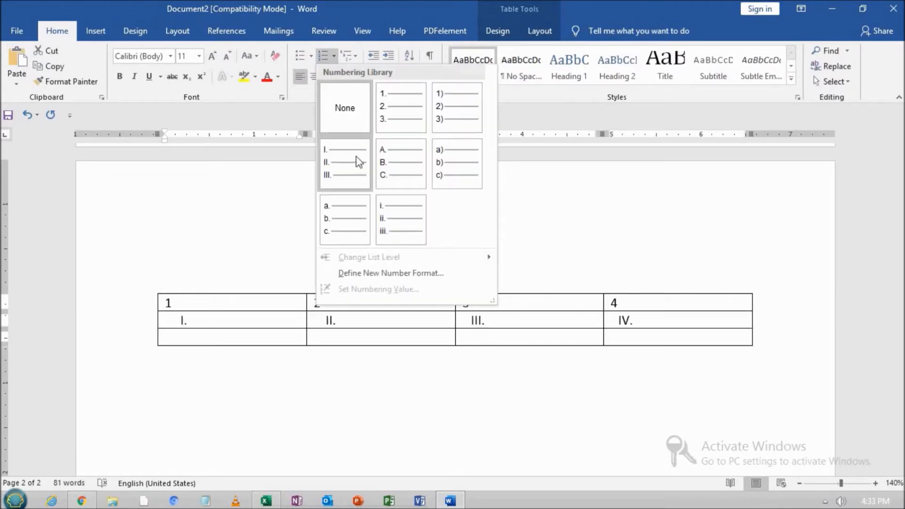
pyautogui.click(396, 122)
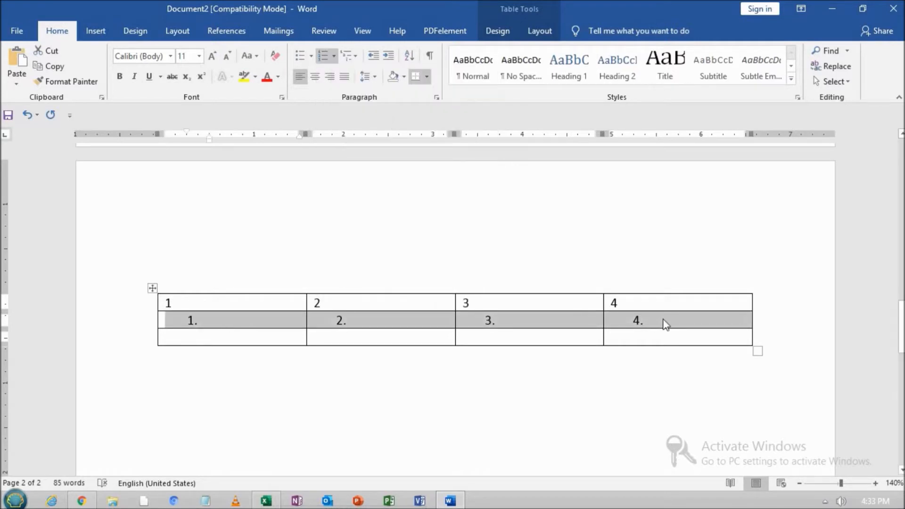
pyautogui.click(694, 335)
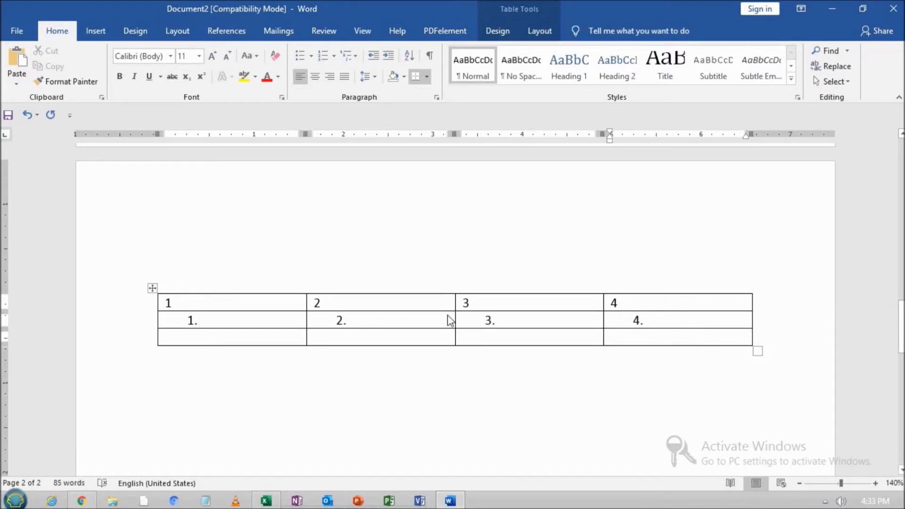
pyautogui.moveTo(198, 304); pyautogui.dragTo(635, 302)
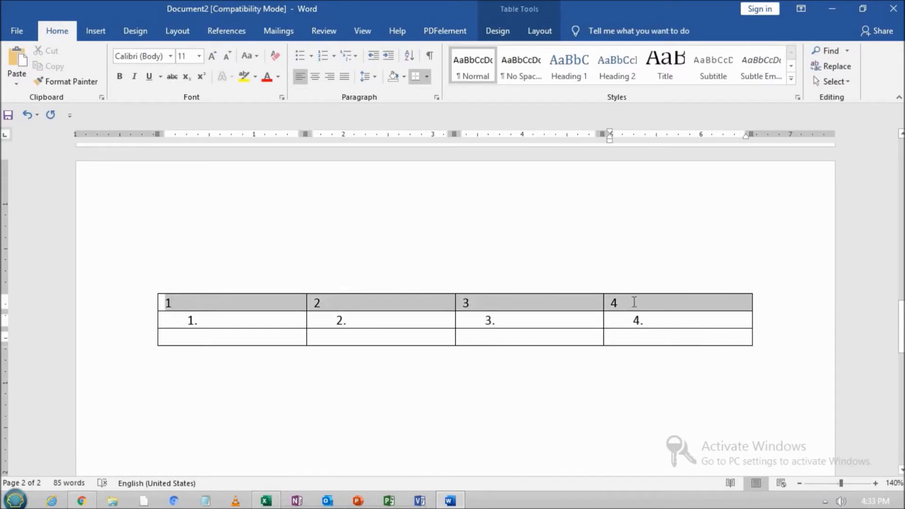
pyautogui.click(229, 305)
pyautogui.moveTo(229, 325); pyautogui.dragTo(228, 335)
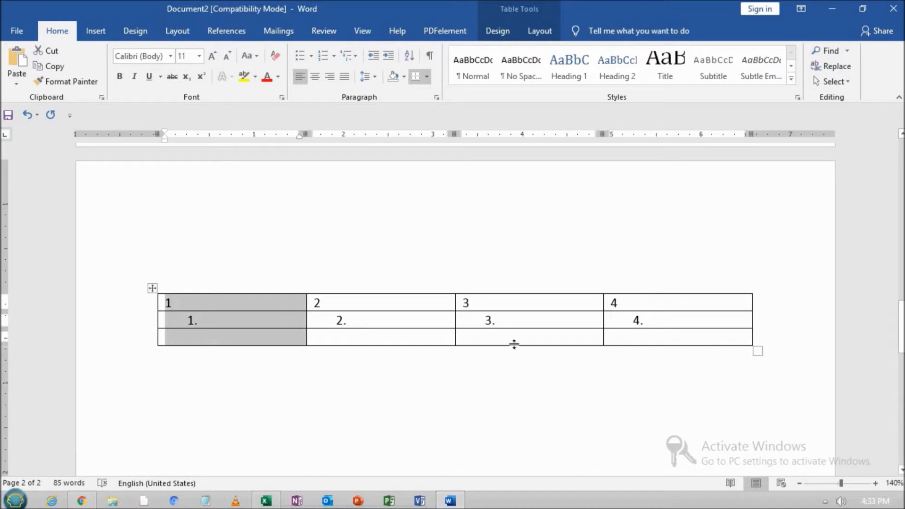
# Extend the table with five more empty rows below its last row.
pyautogui.click(369, 338)
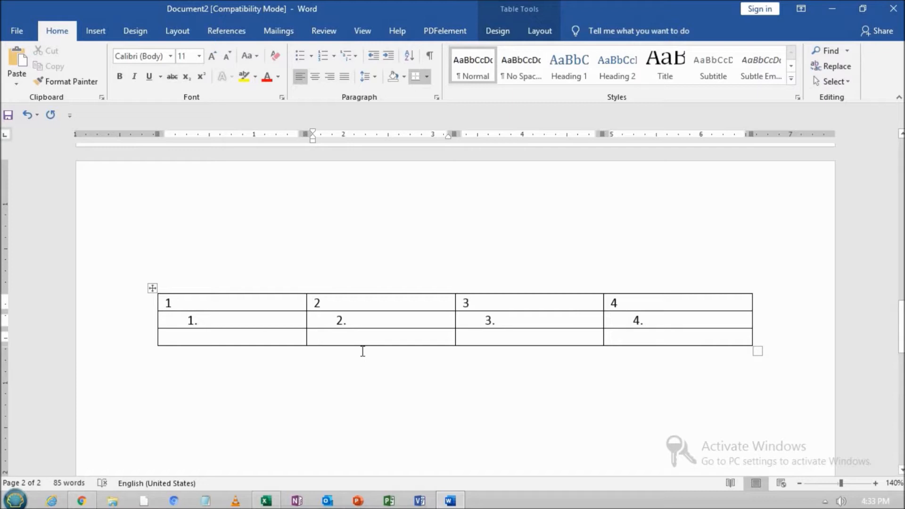
pyautogui.press('Tab')
pyautogui.press('Tab')
pyautogui.press('Tab')
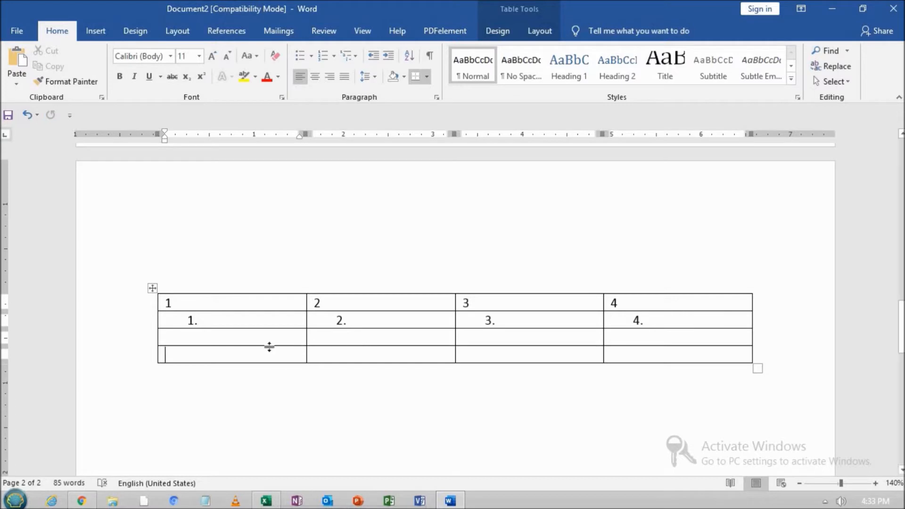
pyautogui.press('Tab')
pyautogui.press('Tab')
pyautogui.press('Tab')
pyautogui.press('Tab')
pyautogui.press('Tab')
pyautogui.press('Tab')
pyautogui.press('Tab')
pyautogui.press('Tab')
pyautogui.press('Tab')
pyautogui.press('Tab')
pyautogui.press('Tab')
pyautogui.press('Tab')
pyautogui.press('Tab')
pyautogui.press('Tab')
pyautogui.press('Tab')
pyautogui.press('Tab')
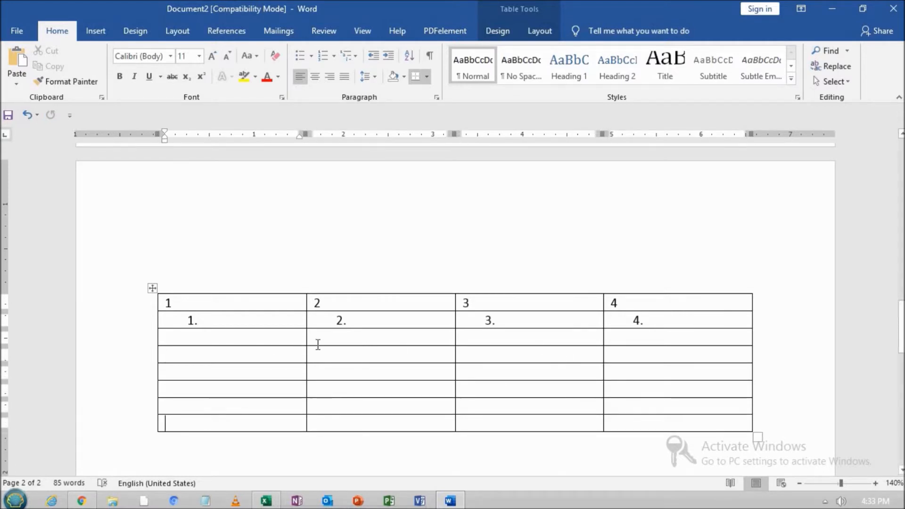
# Replace the first row's contents with the column headings S no, Name, Class and Address.
pyautogui.moveTo(168, 303); pyautogui.dragTo(621, 292)
pyautogui.press('BackSpace')
pyautogui.write('S no')
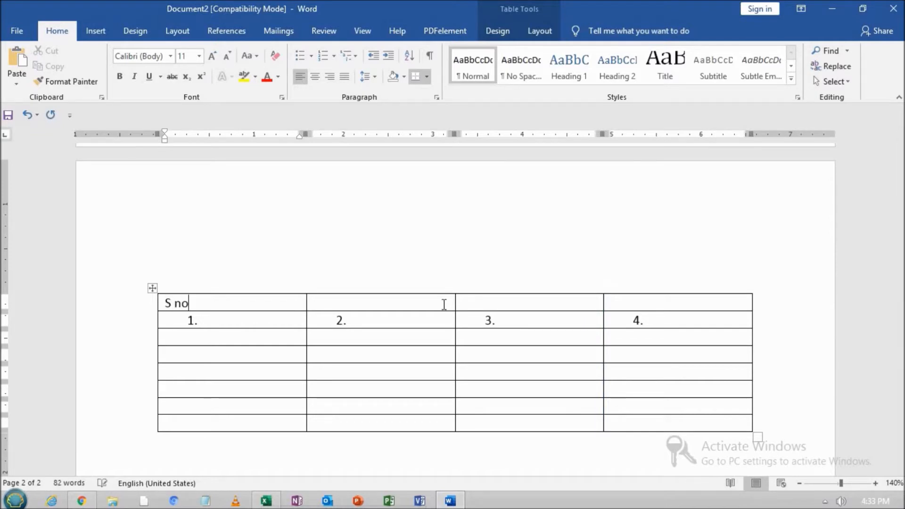
pyautogui.press('Tab')
pyautogui.write('Name')
pyautogui.press('Tab')
pyautogui.write('Clas')
pyautogui.press('BackSpace')
pyautogui.press('BackSpace')
pyautogui.write('s')
pyautogui.press('BackSpace')
pyautogui.write('ass')
pyautogui.press('Tab')
pyautogui.write('Address')
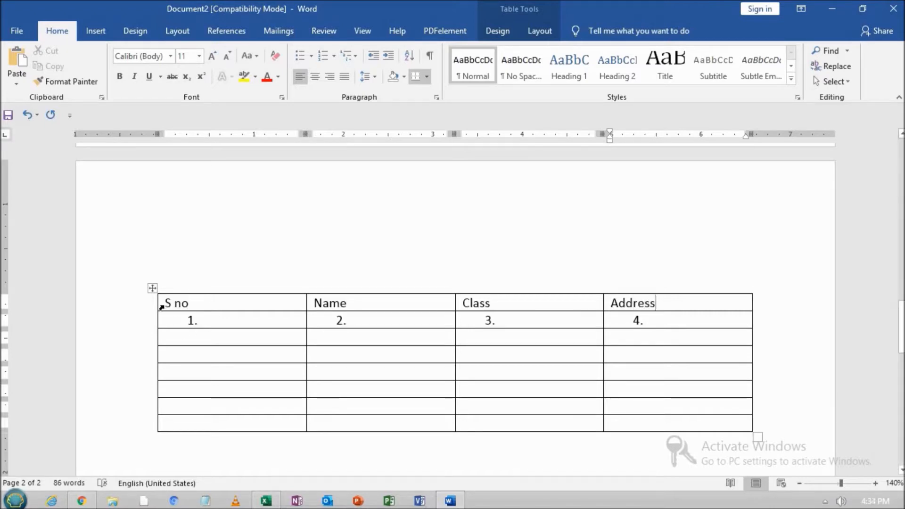
# Center the heading row's text and make it bold.
pyautogui.moveTo(168, 303); pyautogui.dragTo(663, 303)
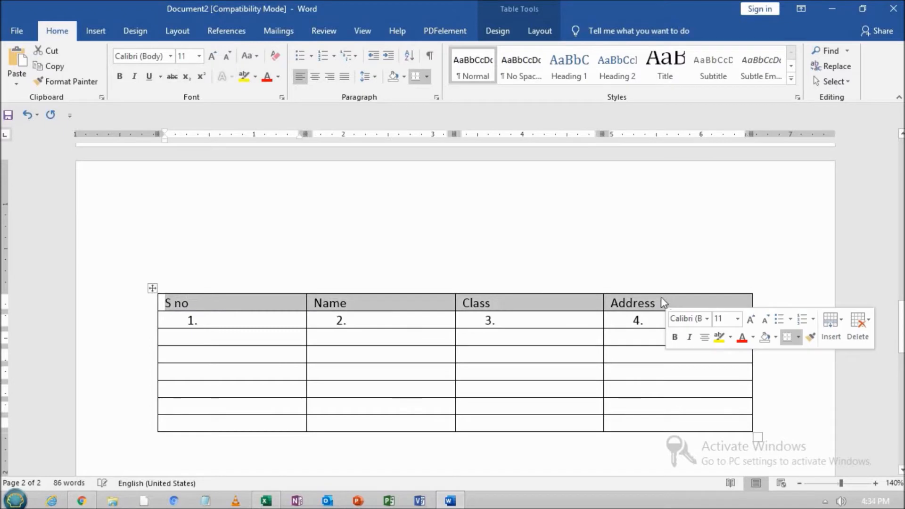
pyautogui.click(316, 81)
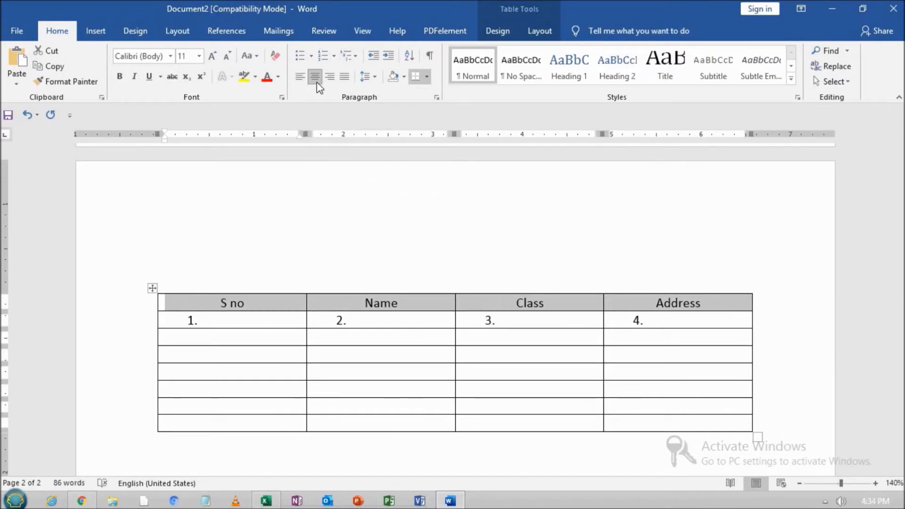
pyautogui.hotkey('ctrl', 'b')
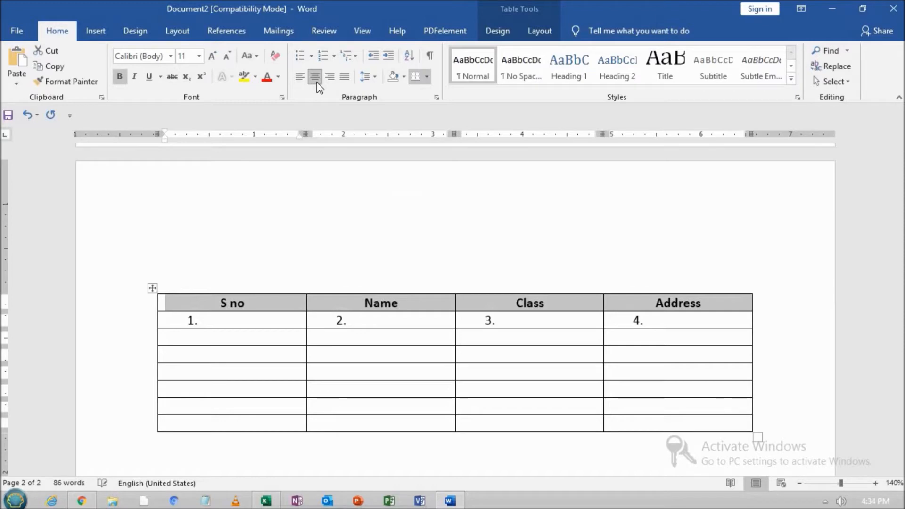
pyautogui.click(552, 324)
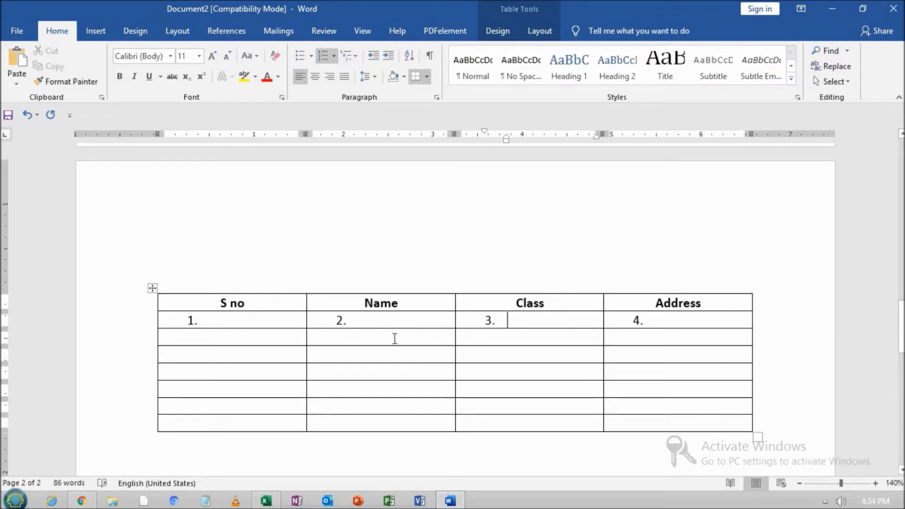
# Merge the Name and Class cells in the third row into one cell.
pyautogui.moveTo(395, 338); pyautogui.dragTo(474, 338)
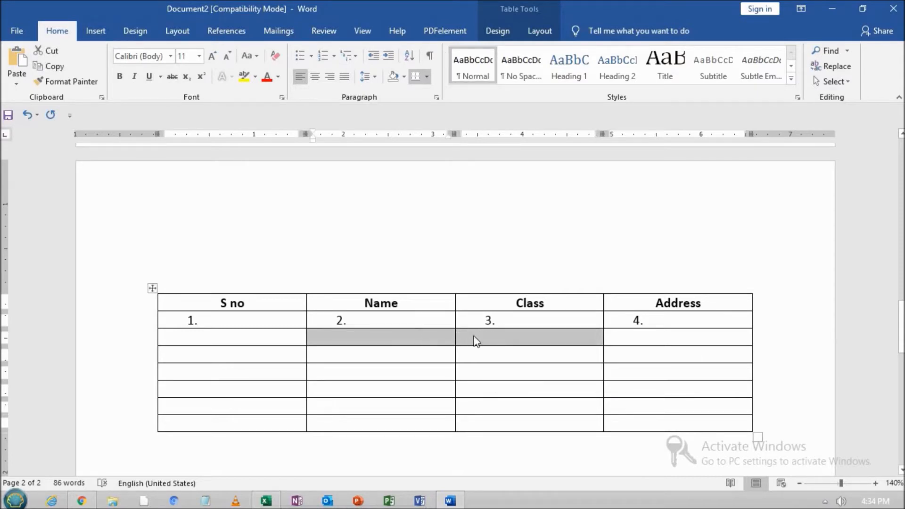
pyautogui.rightClick(433, 339)
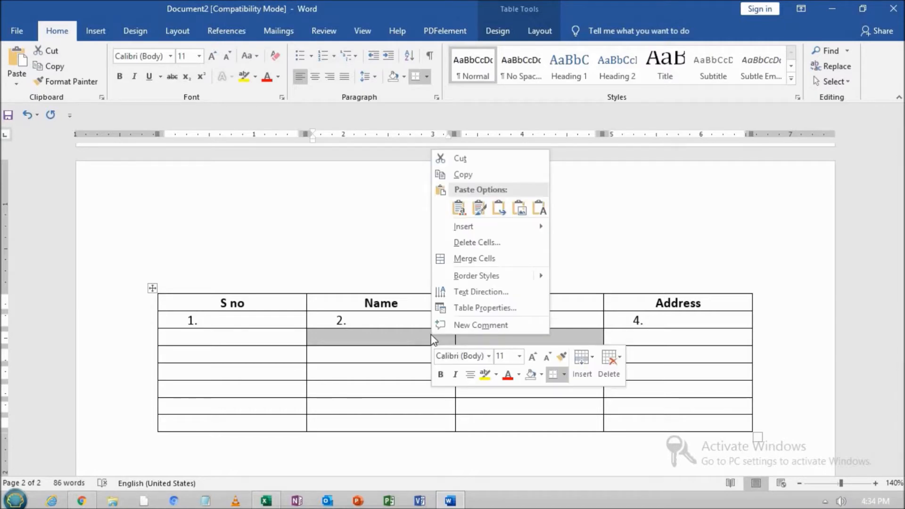
pyautogui.click(453, 259)
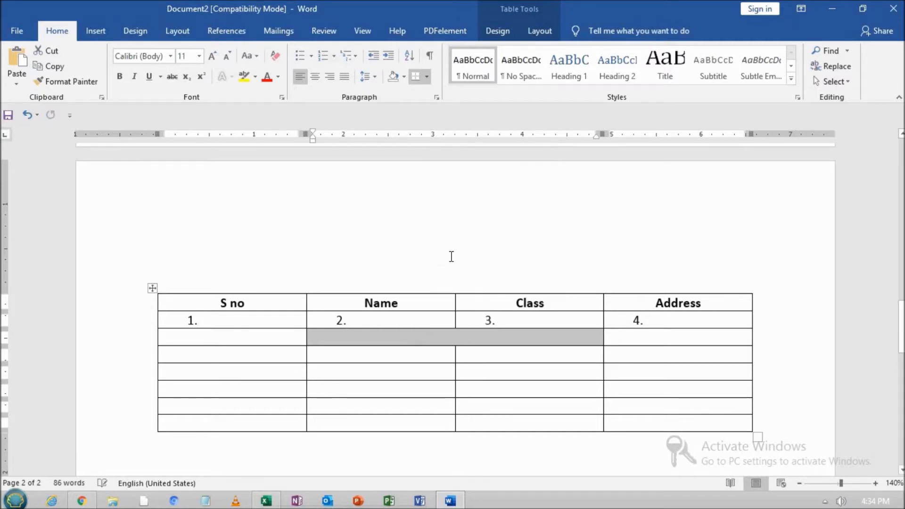
pyautogui.click(470, 355)
pyautogui.click(476, 337)
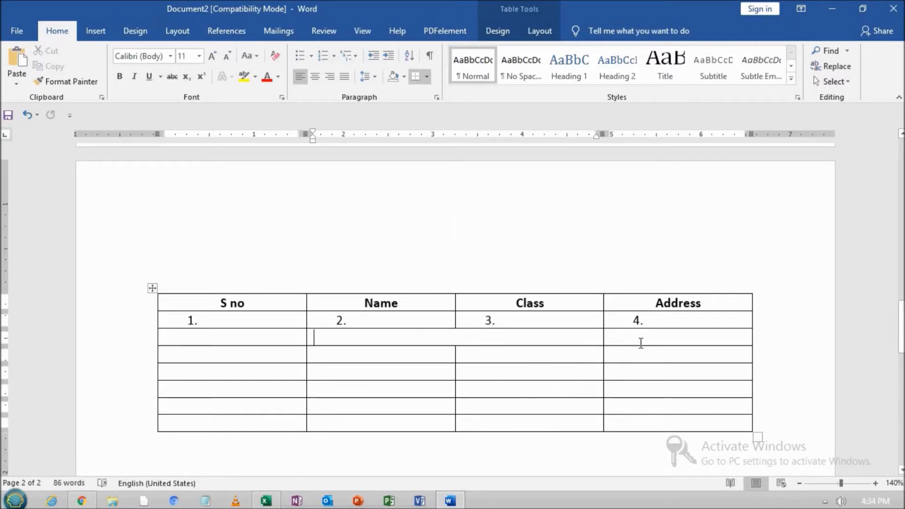
# Merge the four Address column cells from the third to the sixth row into one cell.
pyautogui.moveTo(644, 335); pyautogui.dragTo(648, 393)
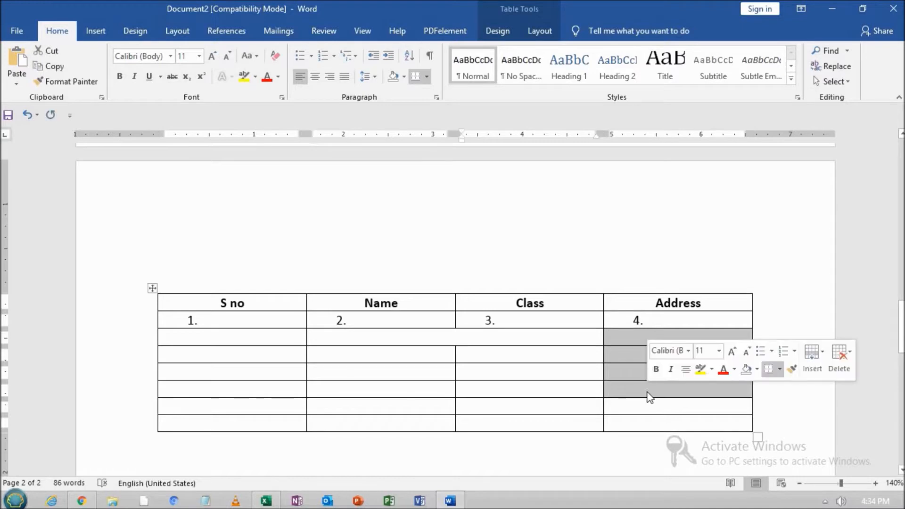
pyautogui.rightClick(640, 359)
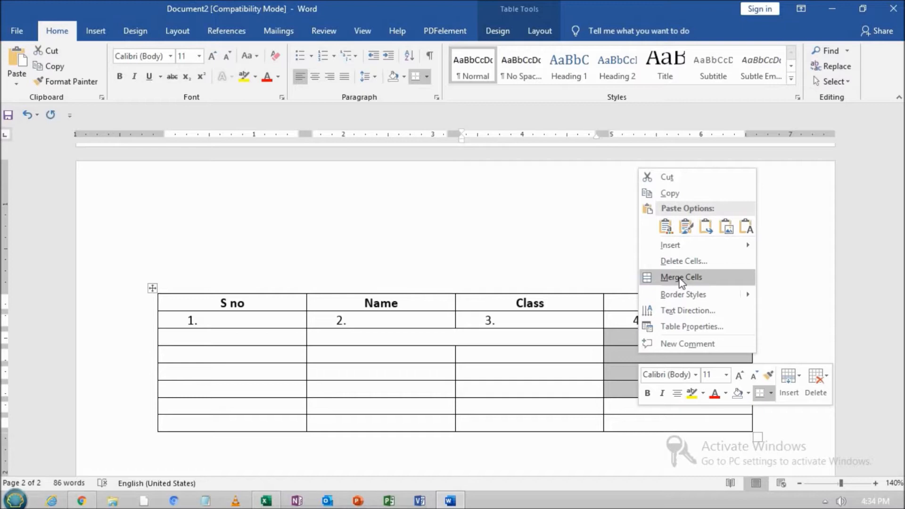
pyautogui.click(680, 282)
pyautogui.click(631, 374)
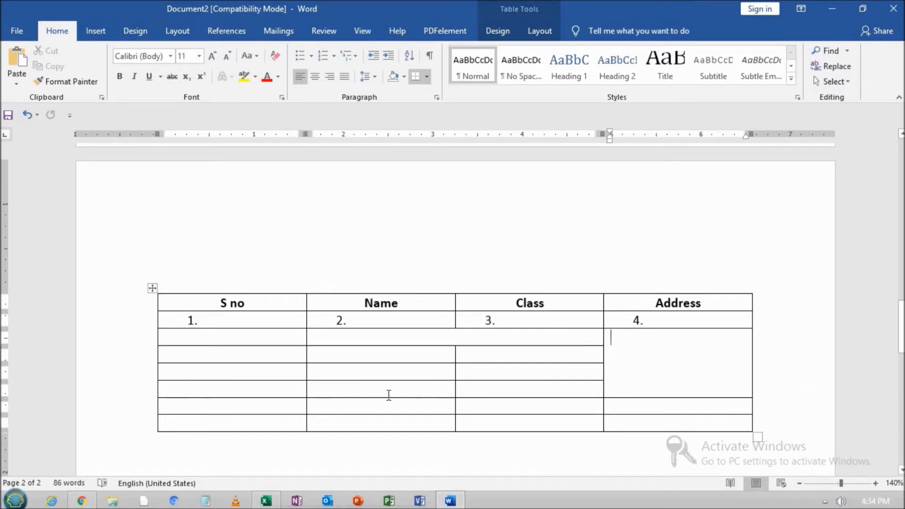
# Switch to the open Excel workbook, look over its sheet, close it and return to the area below the Word table.
pyautogui.scroll(-3, 584, 300)
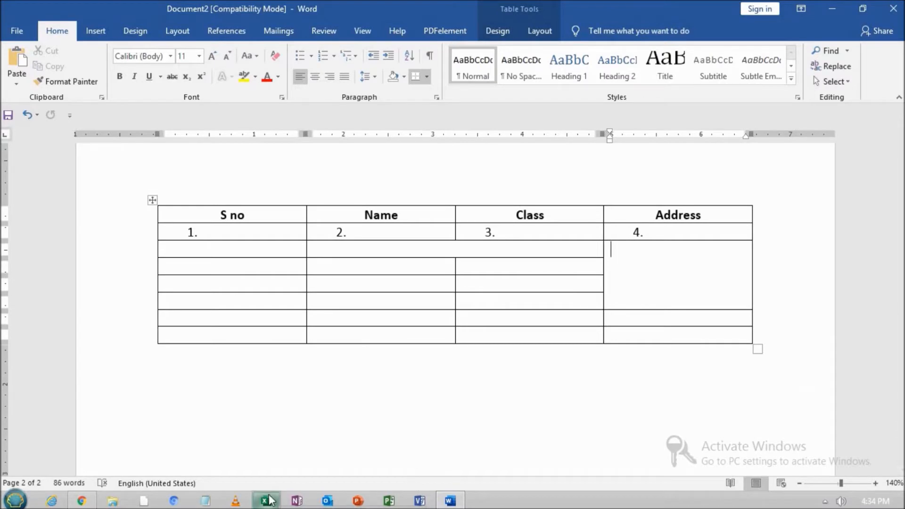
pyautogui.moveTo(270, 500)
pyautogui.click(279, 441)
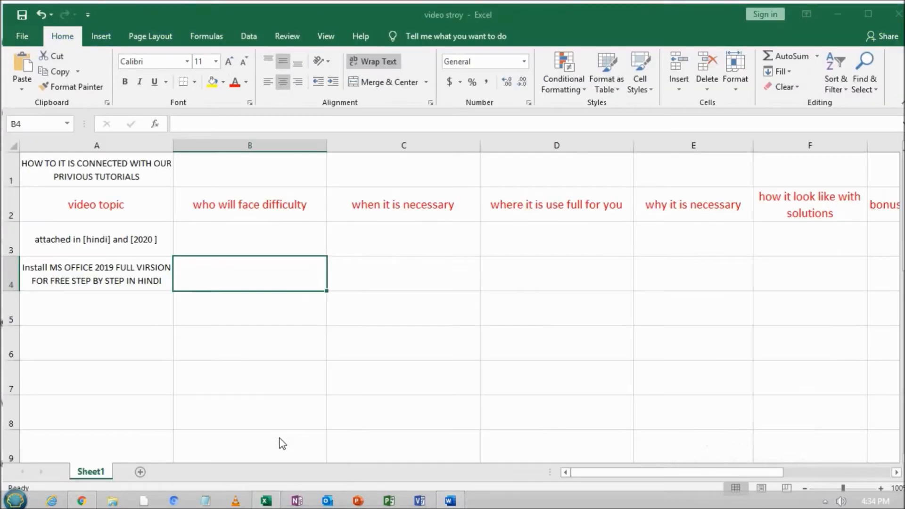
pyautogui.click(90, 38)
pyautogui.click(59, 33)
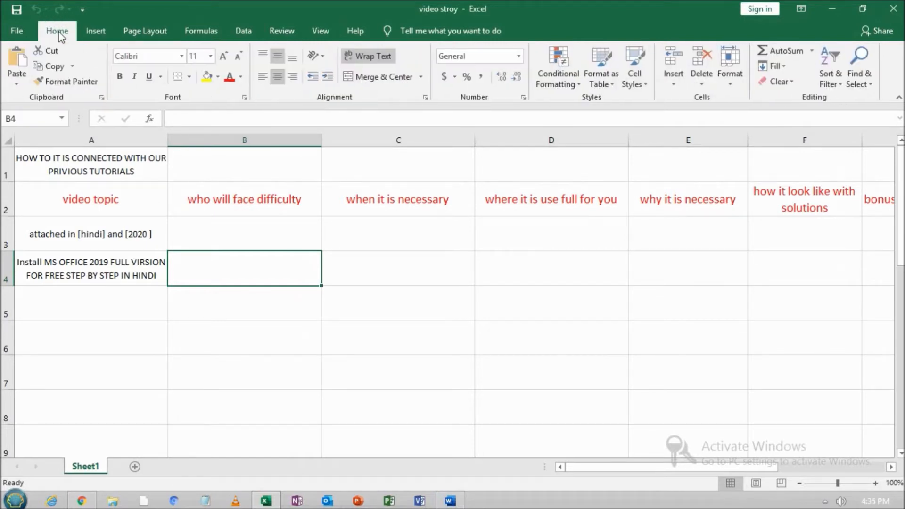
pyautogui.scroll(-6, 207, 253)
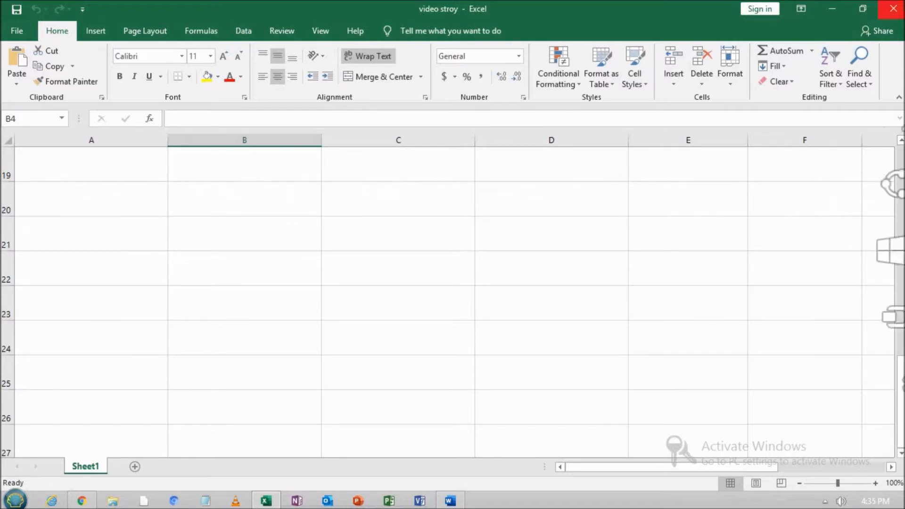
pyautogui.click(901, 4)
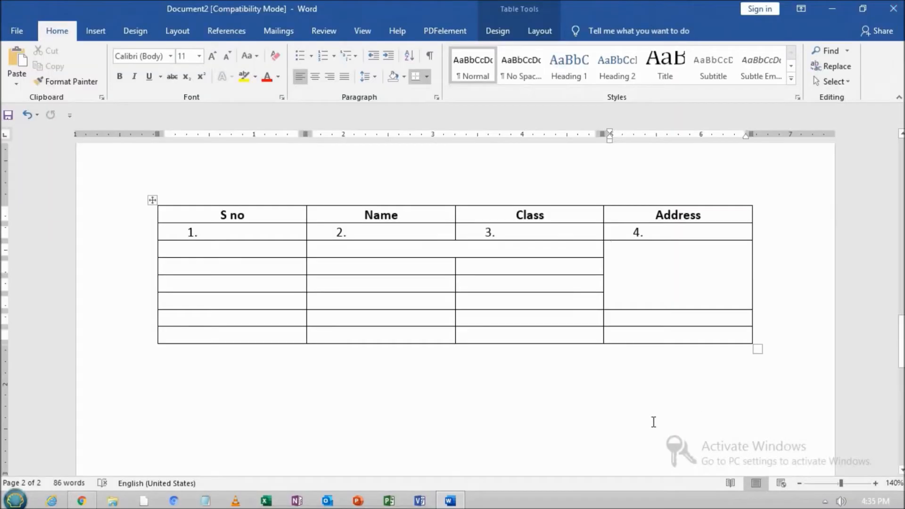
pyautogui.click(504, 383)
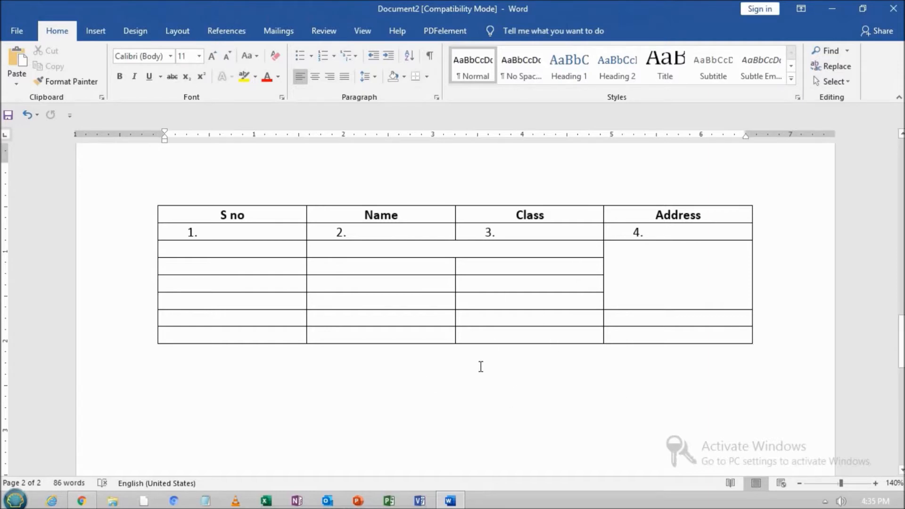
# Open Excel in a maximized window and create a blank workbook.
pyautogui.click(267, 501)
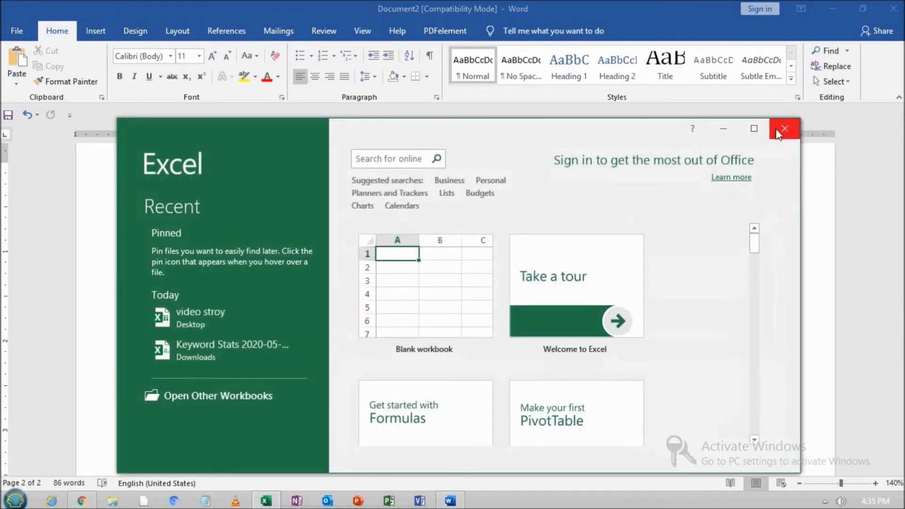
pyautogui.click(760, 133)
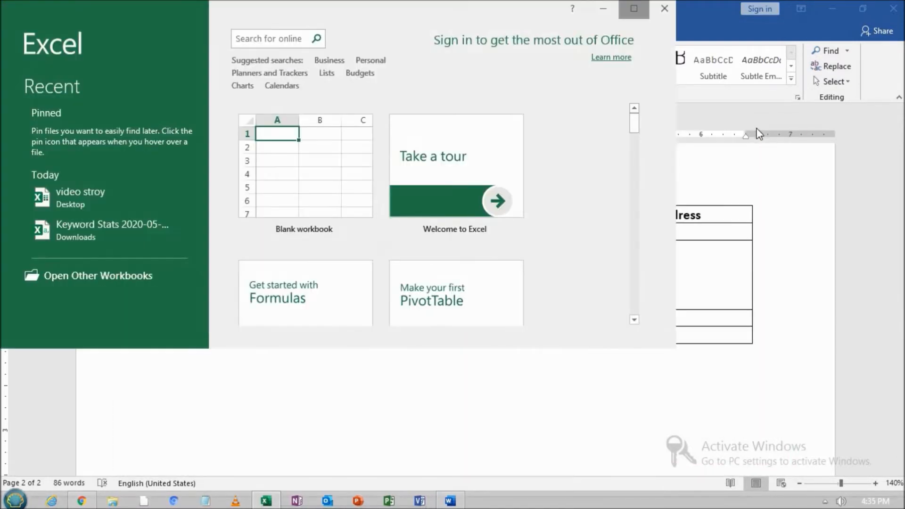
pyautogui.click(288, 153)
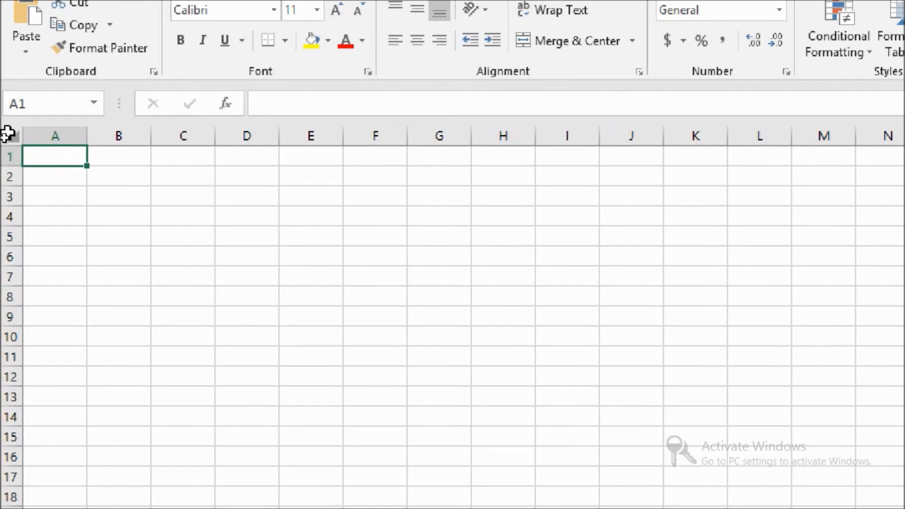
# Select the whole sheet and enlarge all its rows and columns evenly.
pyautogui.click(8, 134)
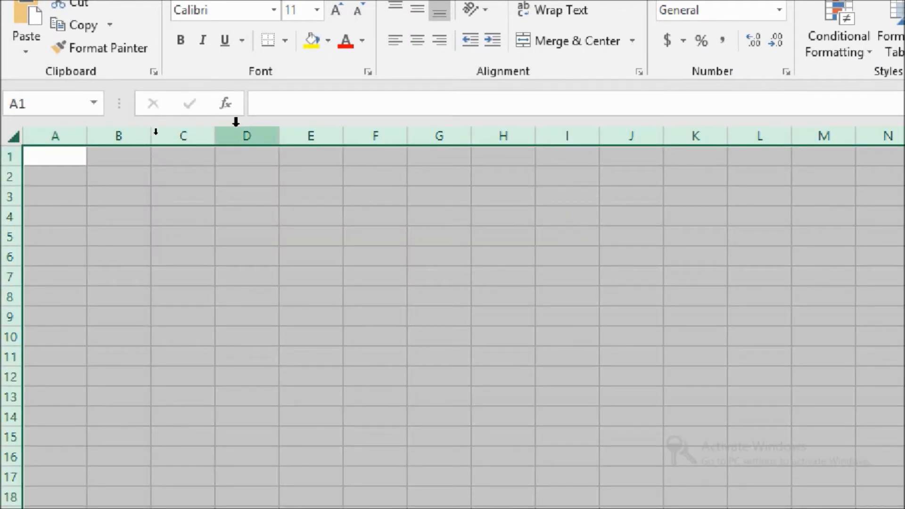
pyautogui.moveTo(213, 143)
pyautogui.mouseDown()
pyautogui.moveTo(237, 141)
pyautogui.moveTo(204, 135)
pyautogui.mouseUp()
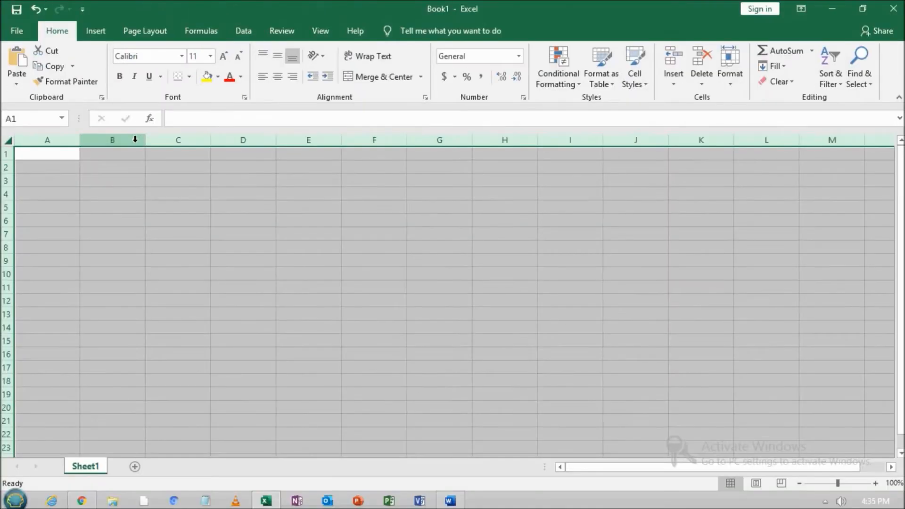
pyautogui.moveTo(12, 174); pyautogui.dragTo(7, 185)
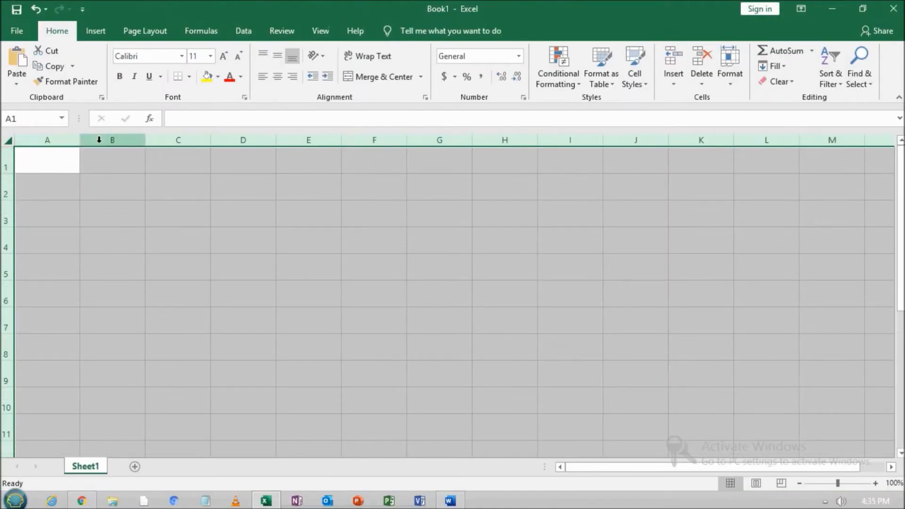
pyautogui.moveTo(81, 141); pyautogui.dragTo(131, 154)
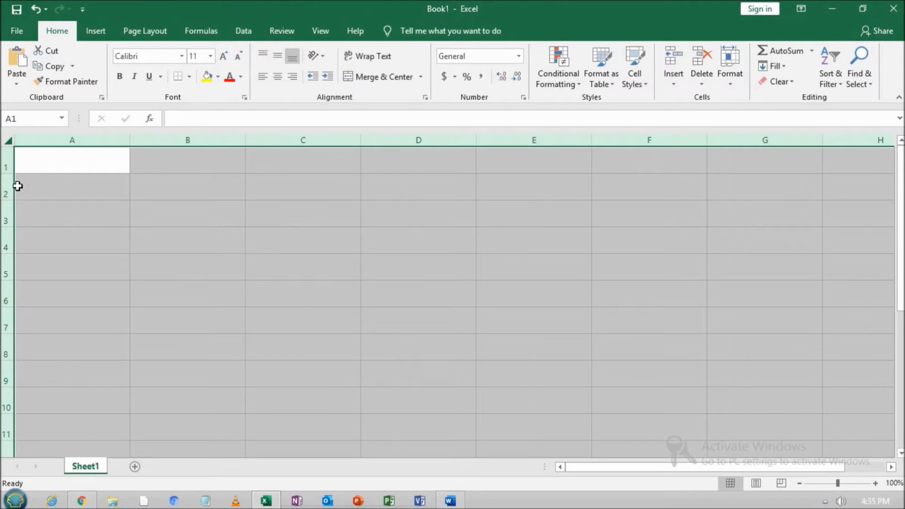
pyautogui.moveTo(10, 173); pyautogui.dragTo(10, 188)
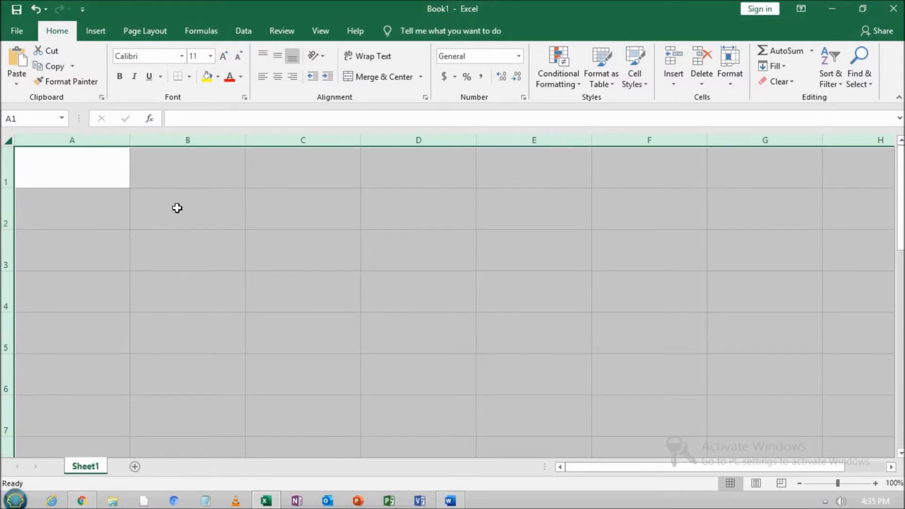
# Enter the text "Innovative life" in cell A1.
pyautogui.click(197, 197)
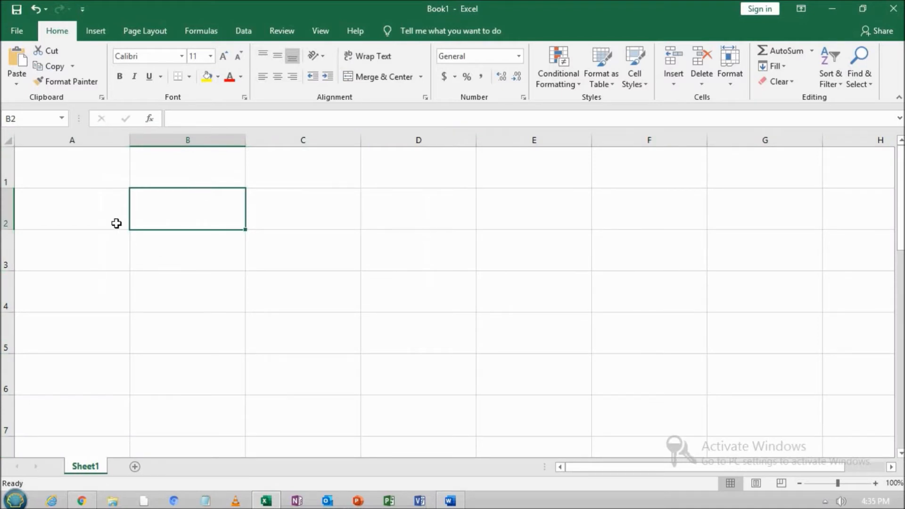
pyautogui.click(100, 176)
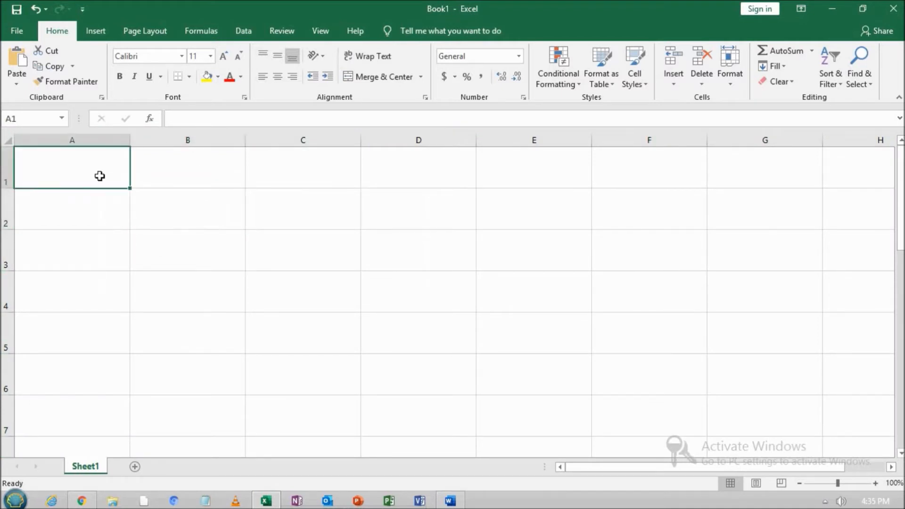
pyautogui.write('Innov')
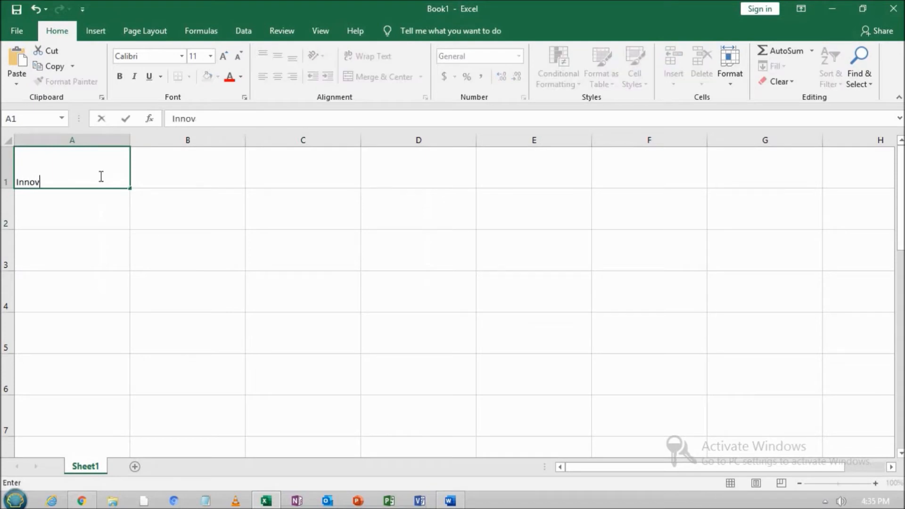
pyautogui.write('ativee')
pyautogui.write('life')
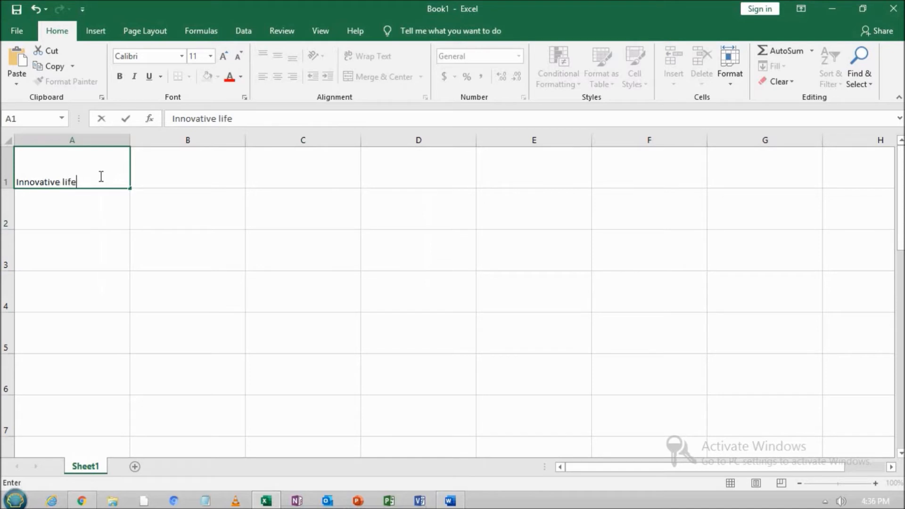
pyautogui.press('Return')
# Copy cell A1 and paste it across the range A1:F5.
pyautogui.click(99, 176)
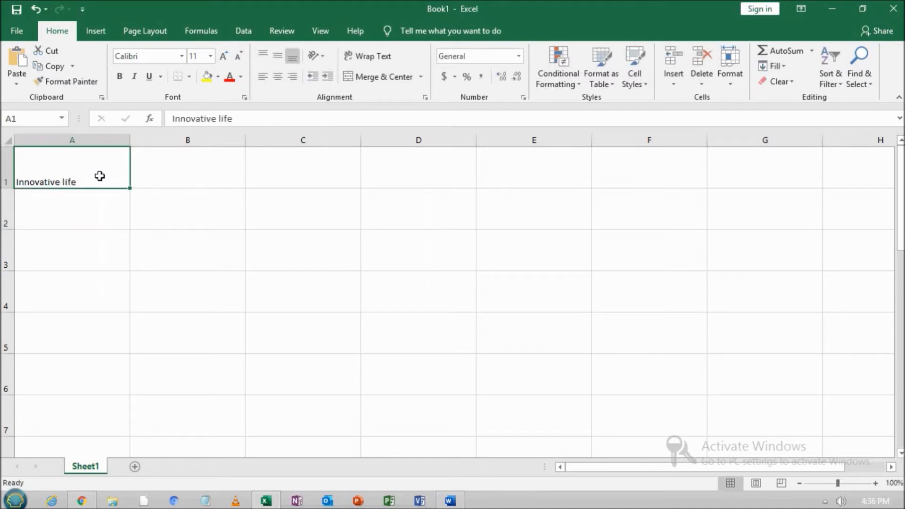
pyautogui.hotkey('ctrl', 'c')
pyautogui.moveTo(146, 171); pyautogui.dragTo(565, 302)
pyautogui.moveTo(67, 173); pyautogui.dragTo(604, 317)
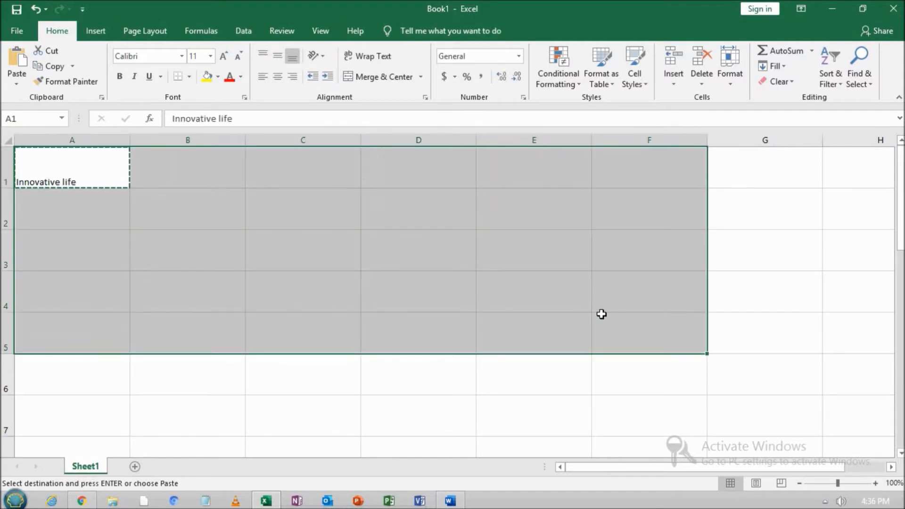
pyautogui.hotkey('ctrl', 'v')
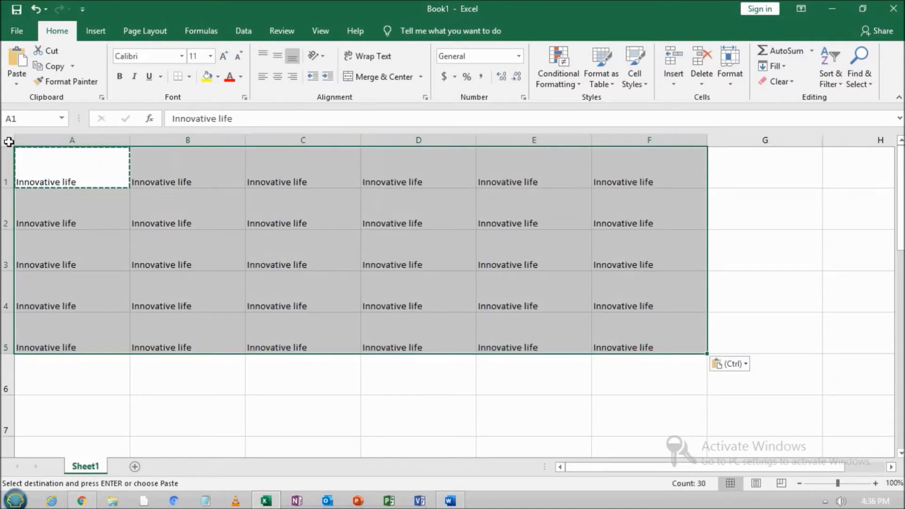
# Reduce all column widths and row heights across the sheet so the cells closely fit their text.
pyautogui.click(9, 142)
pyautogui.moveTo(129, 140); pyautogui.dragTo(83, 162)
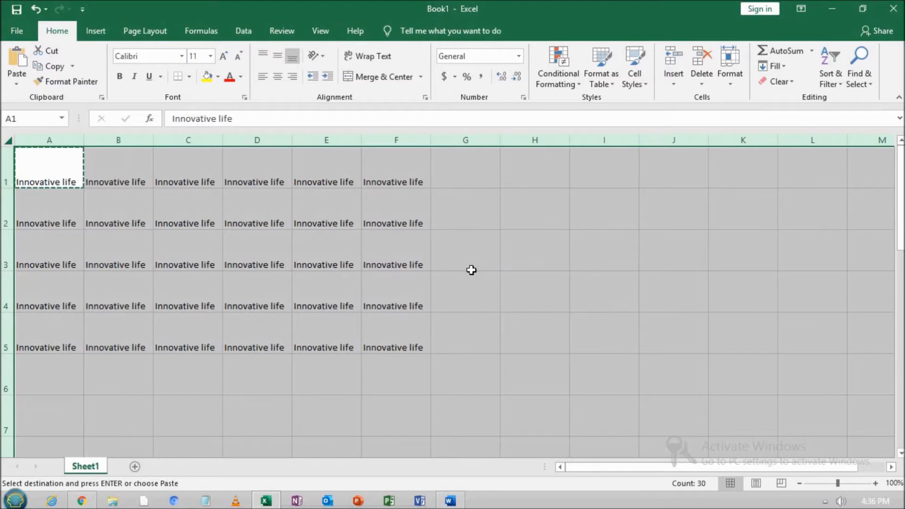
pyautogui.moveTo(9, 188)
pyautogui.mouseDown()
pyautogui.moveTo(23, 157)
pyautogui.moveTo(413, 201)
pyautogui.mouseUp()
# Copy the filled range A1:F5 and close the Clipboard pane.
pyautogui.click(459, 284)
pyautogui.rightClick(419, 203)
pyautogui.click(457, 209)
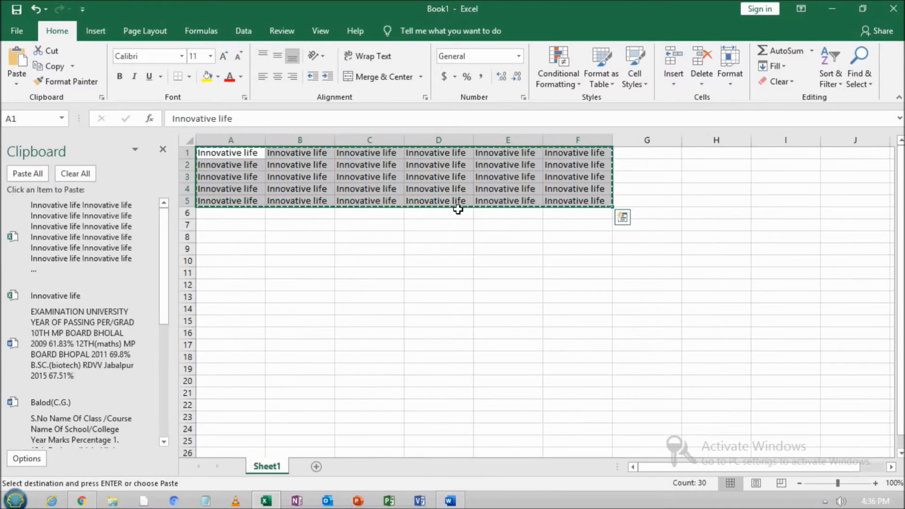
pyautogui.click(162, 149)
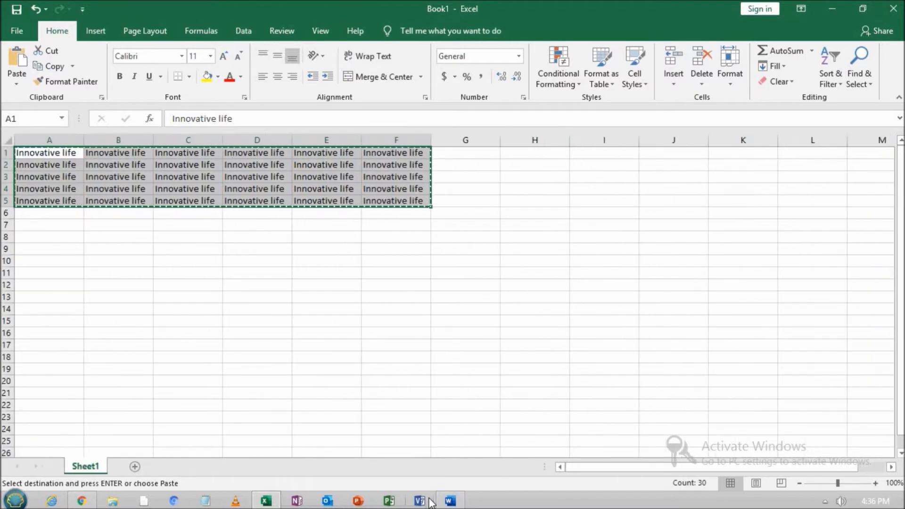
# Switch to the Word document and paste the copied cells below the existing table.
pyautogui.click(450, 501)
pyautogui.scroll(-5, 395, 330)
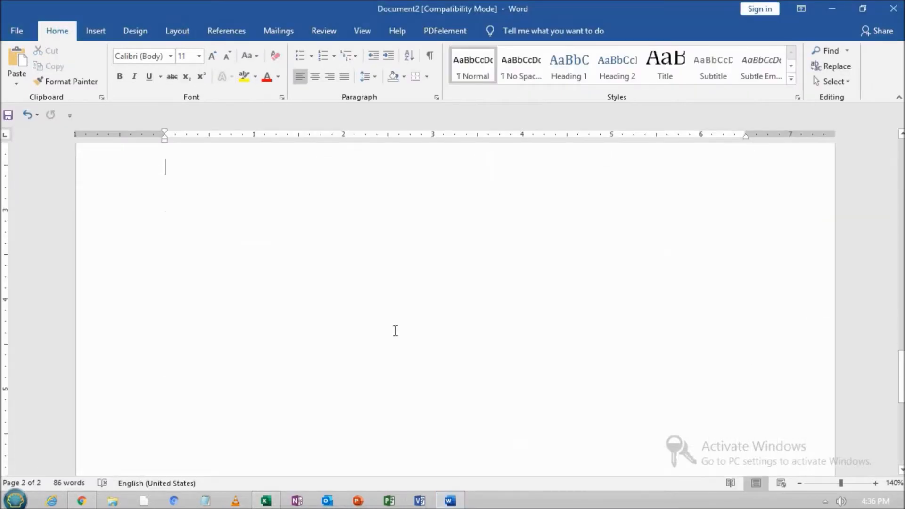
pyautogui.scroll(1, 256, 211)
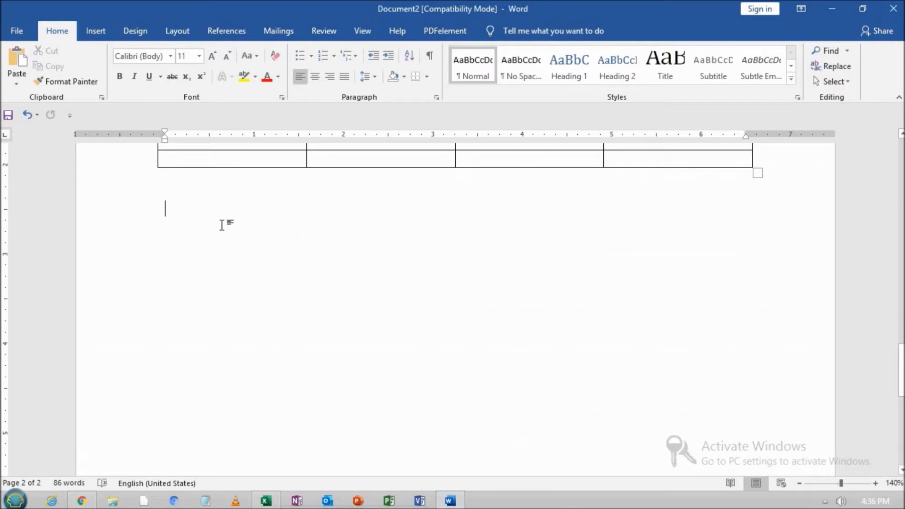
pyautogui.hotkey('ctrl', 'v')
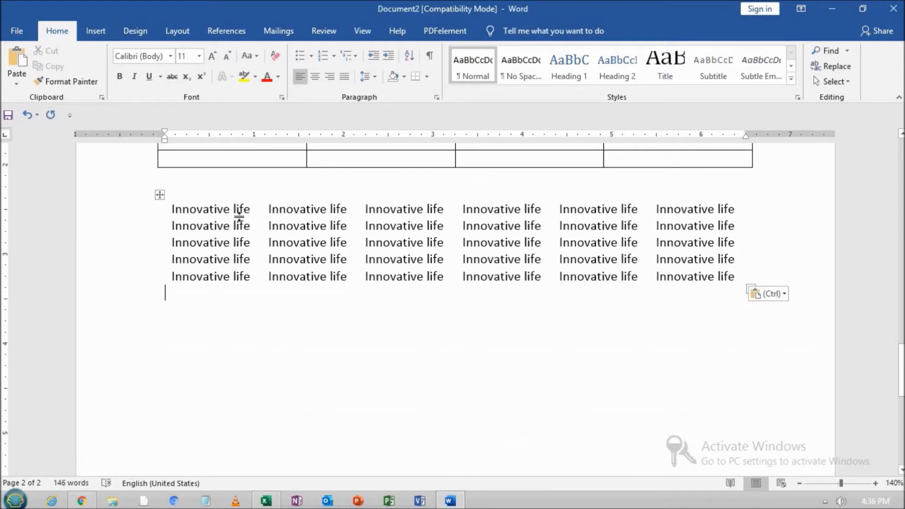
# Apply All Borders to the entire pasted "Innovative life" table.
pyautogui.click(163, 192)
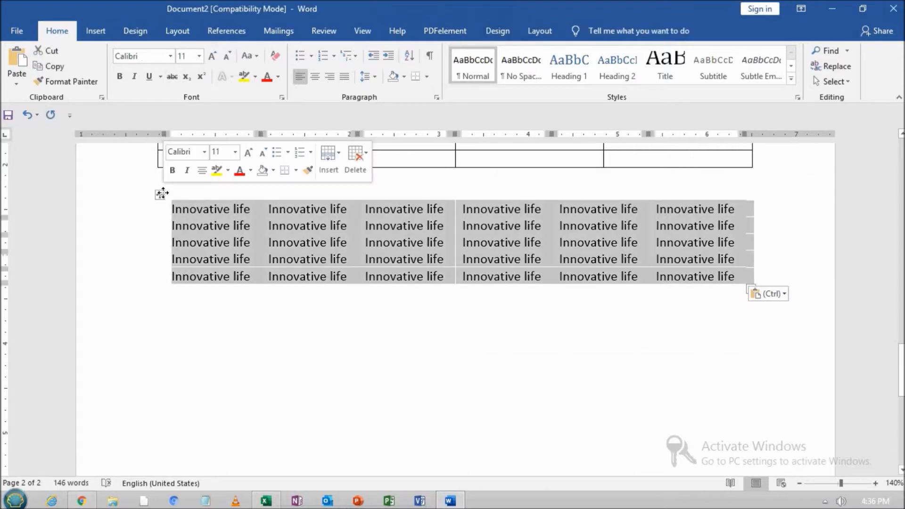
pyautogui.click(427, 78)
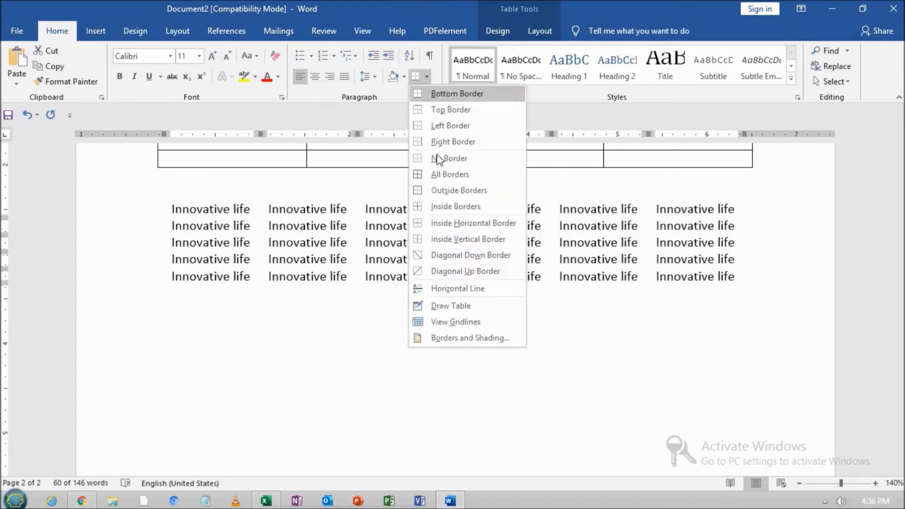
pyautogui.click(486, 174)
pyautogui.click(595, 329)
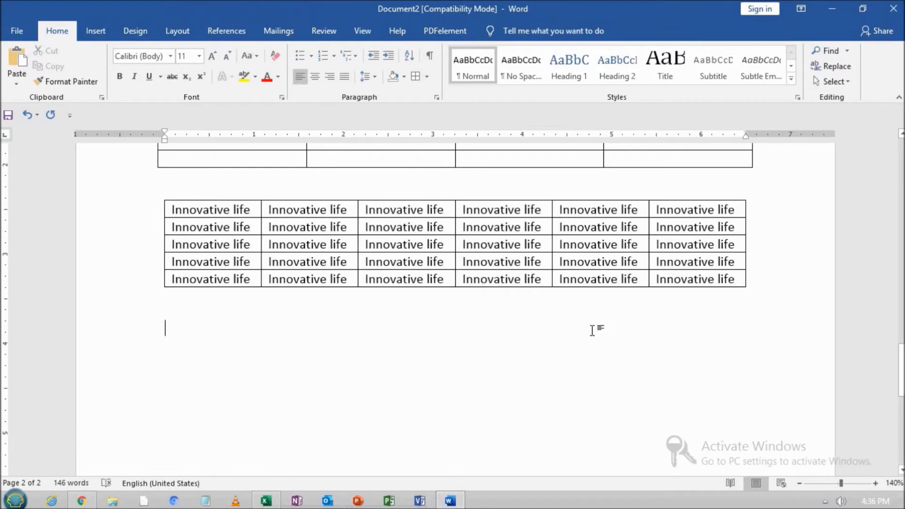
# Narrow the S no column of the first table to about 0.6 inches.
pyautogui.scroll(3, 590, 317)
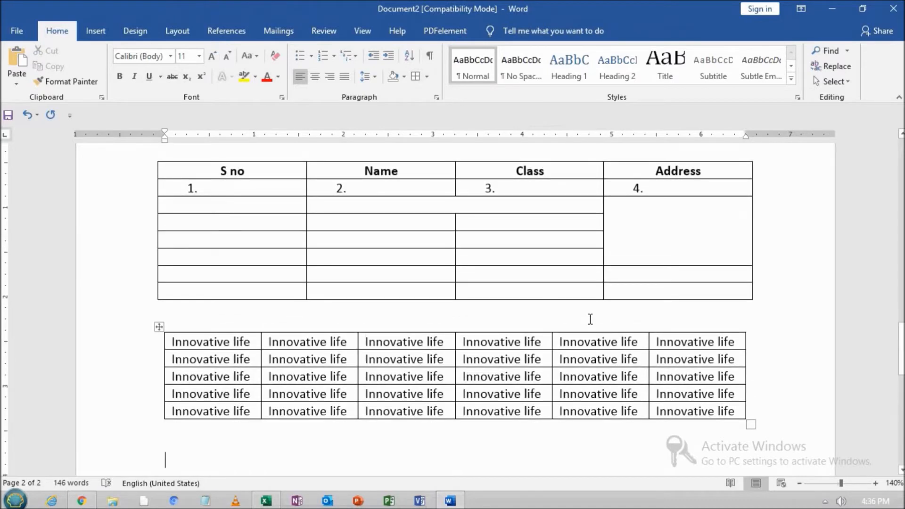
pyautogui.scroll(1, 590, 319)
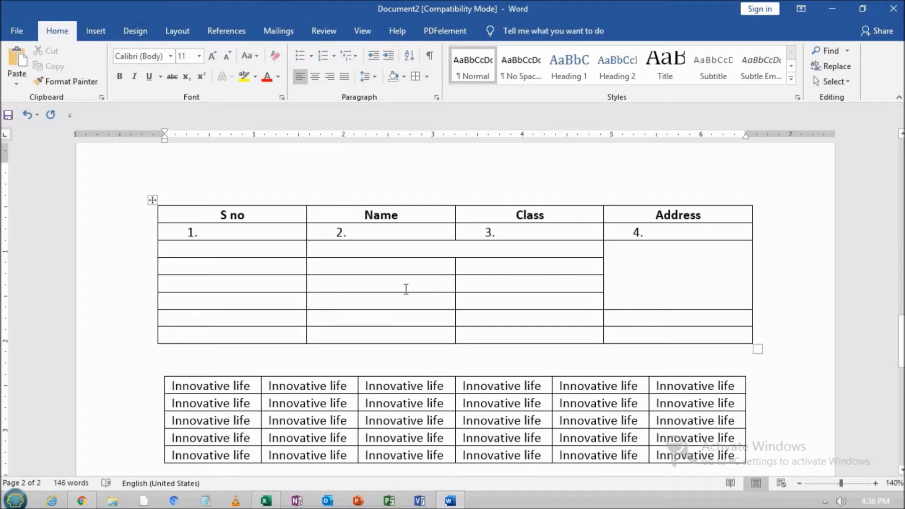
pyautogui.click(302, 216)
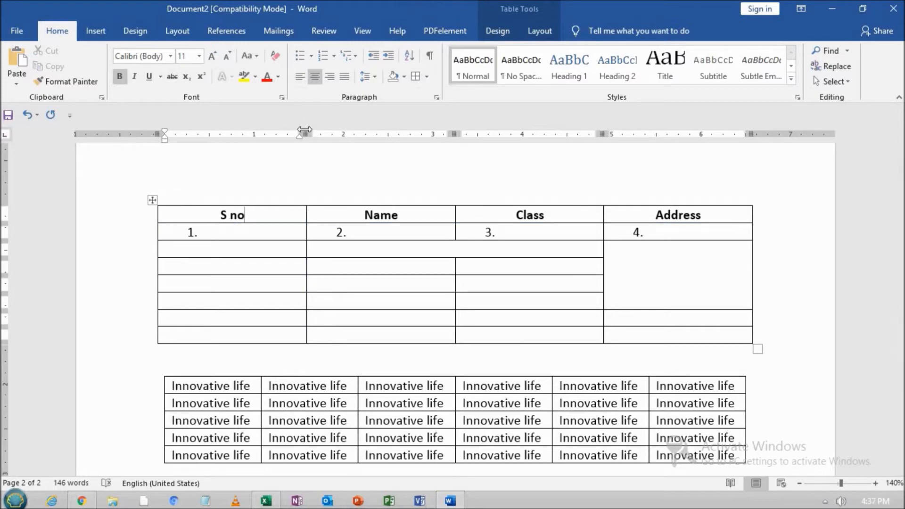
pyautogui.moveTo(305, 132); pyautogui.dragTo(208, 141)
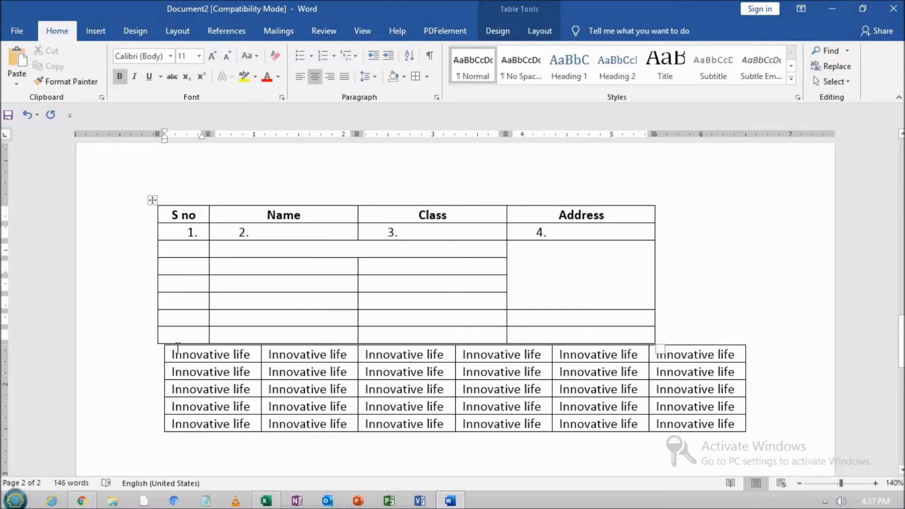
# Insert several blank lines between the first table and the "Innovative life" table to separate them.
pyautogui.click(663, 338)
pyautogui.press('Up')
pyautogui.press('Up')
pyautogui.press('Up')
pyautogui.press('Up')
pyautogui.press('Up')
pyautogui.press('Up')
pyautogui.press('Return')
pyautogui.press('Return')
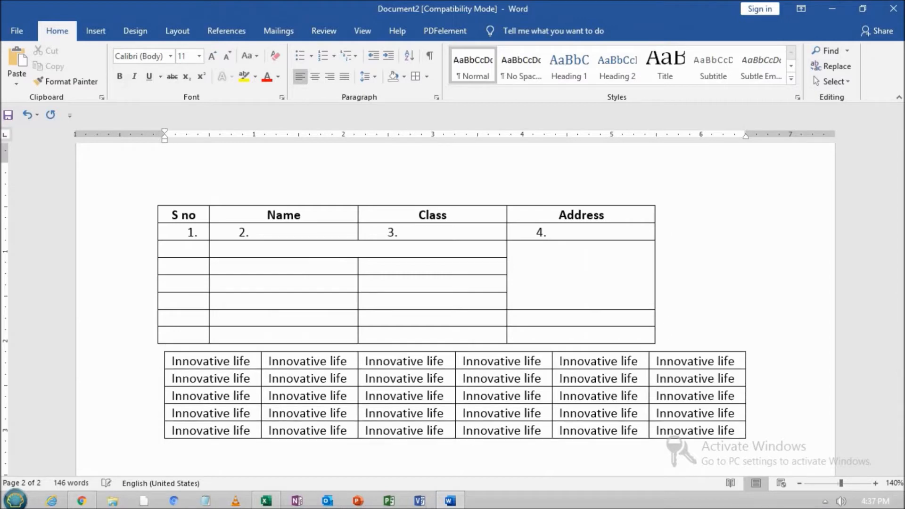
pyautogui.press('Return')
pyautogui.press('Return')
pyautogui.press('Return')
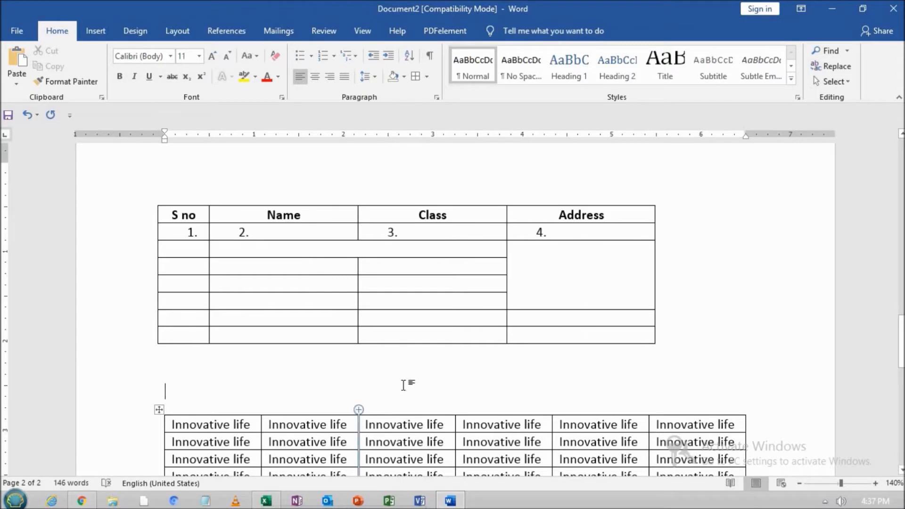
# Select the entire "Innovative life" table and cut it from the document.
pyautogui.scroll(-1, 311, 397)
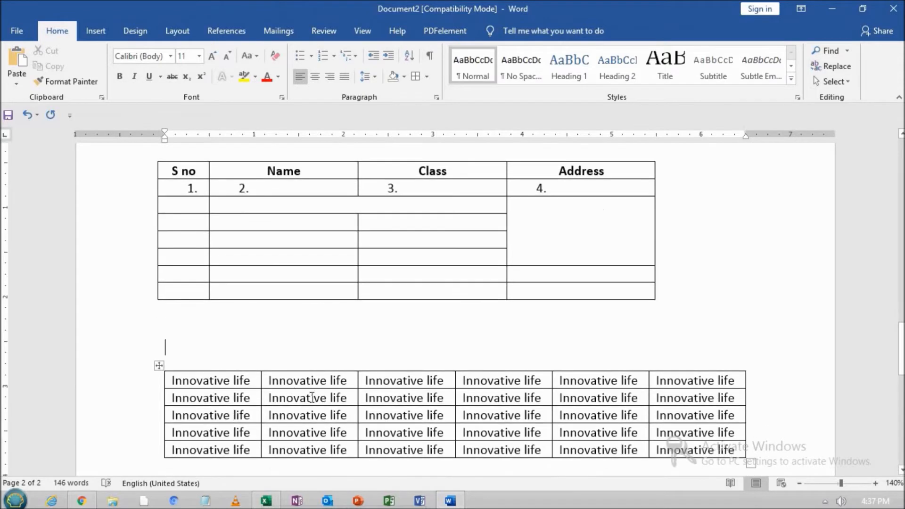
pyautogui.rightClick(161, 366)
pyautogui.press('Escape')
pyautogui.click(160, 368)
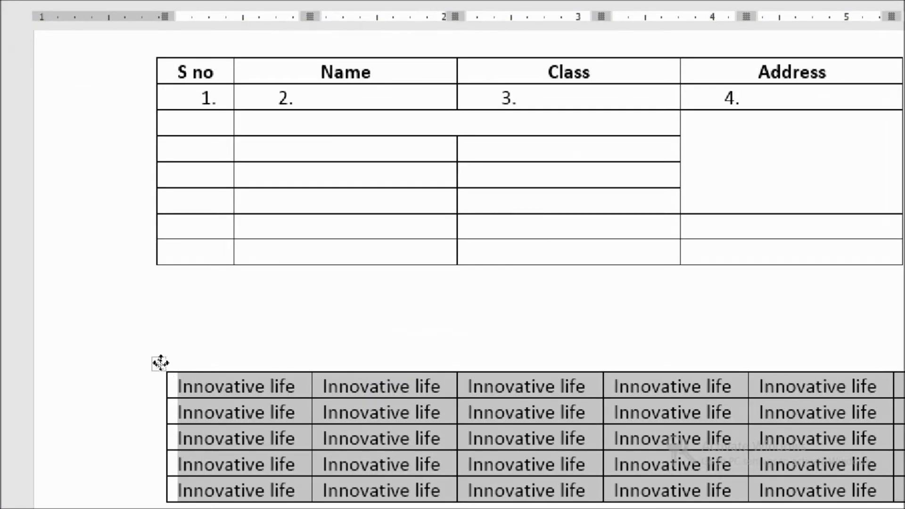
pyautogui.rightClick(162, 365)
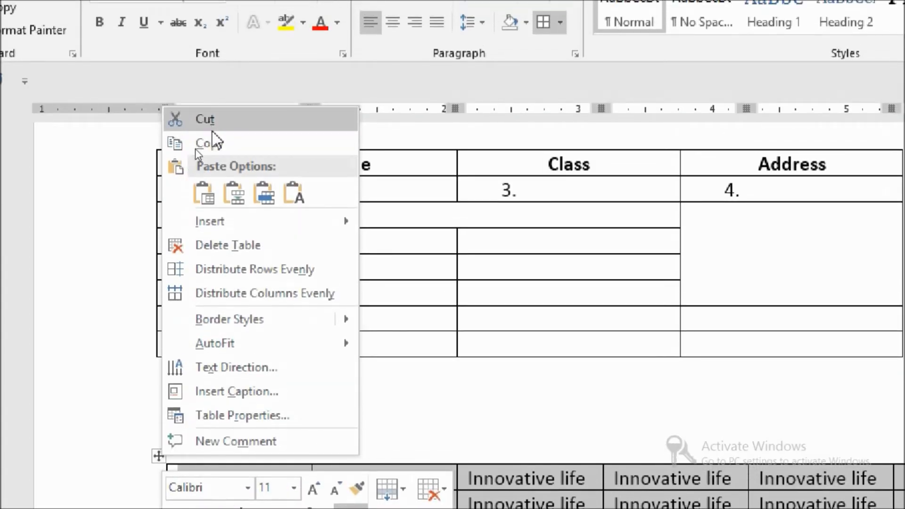
pyautogui.click(207, 99)
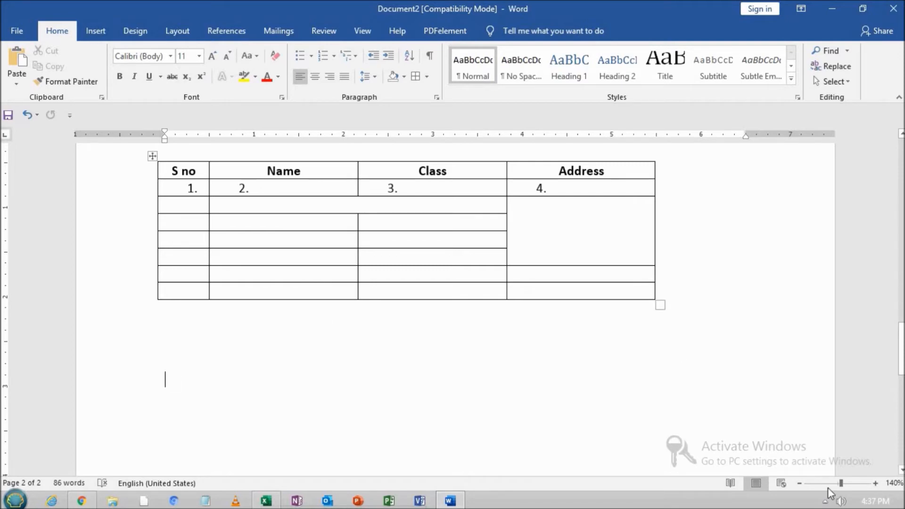
pyautogui.click(826, 502)
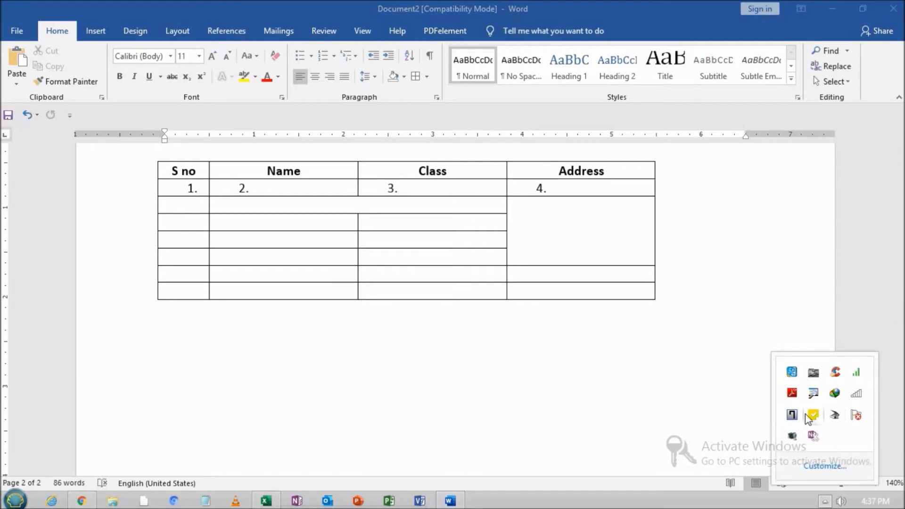
pyautogui.rightClick(794, 438)
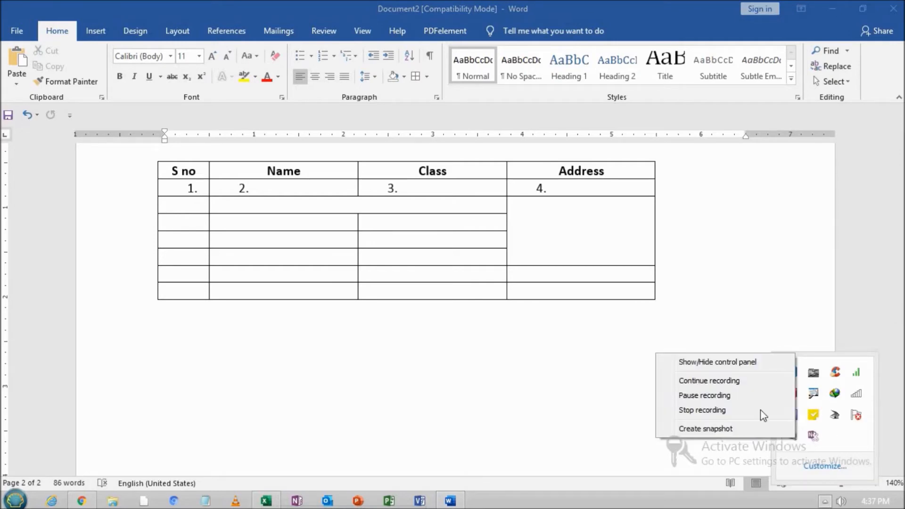
pyautogui.click(724, 362)
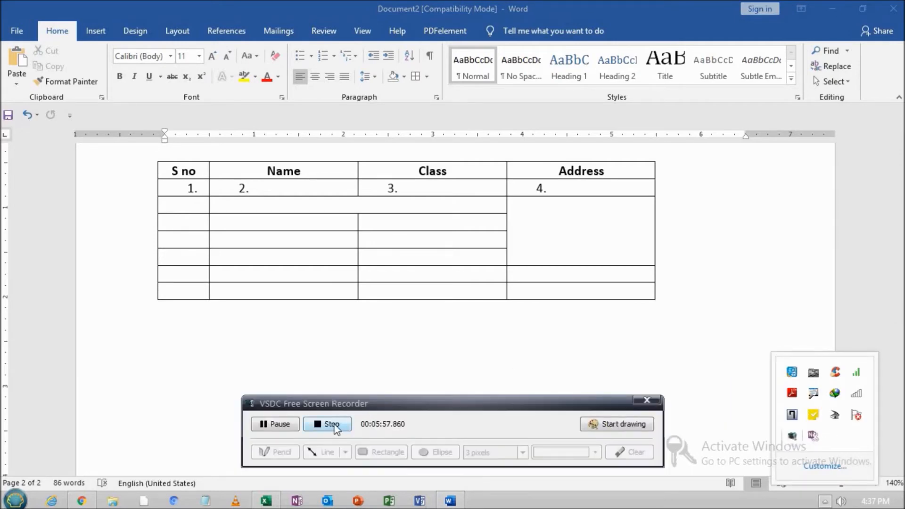
pyautogui.click(325, 367)
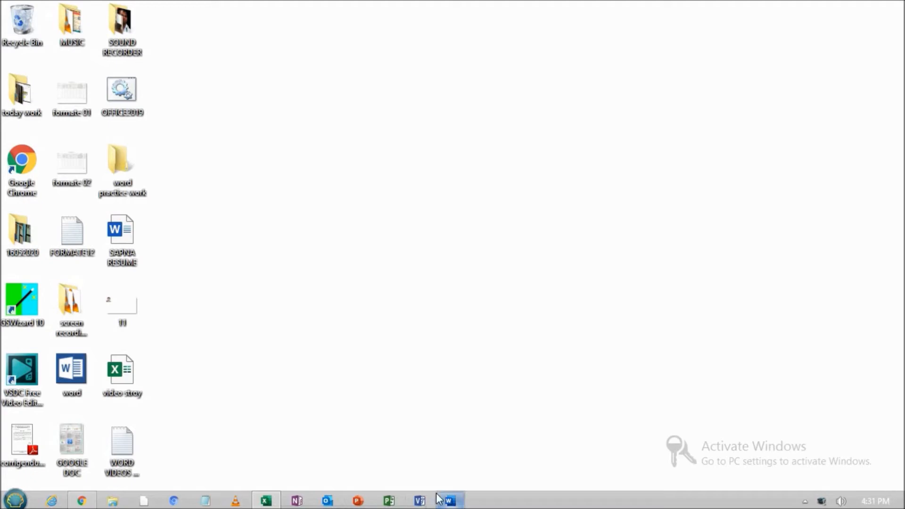
# Insert a table with four columns and three rows in the Word document and move it slightly down the page.
pyautogui.moveTo(451, 501)
pyautogui.click(458, 461)
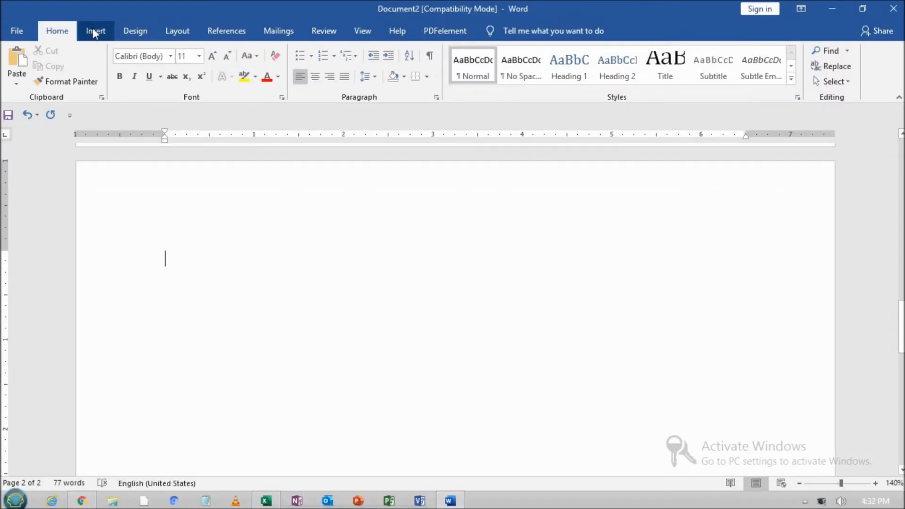
pyautogui.click(141, 45)
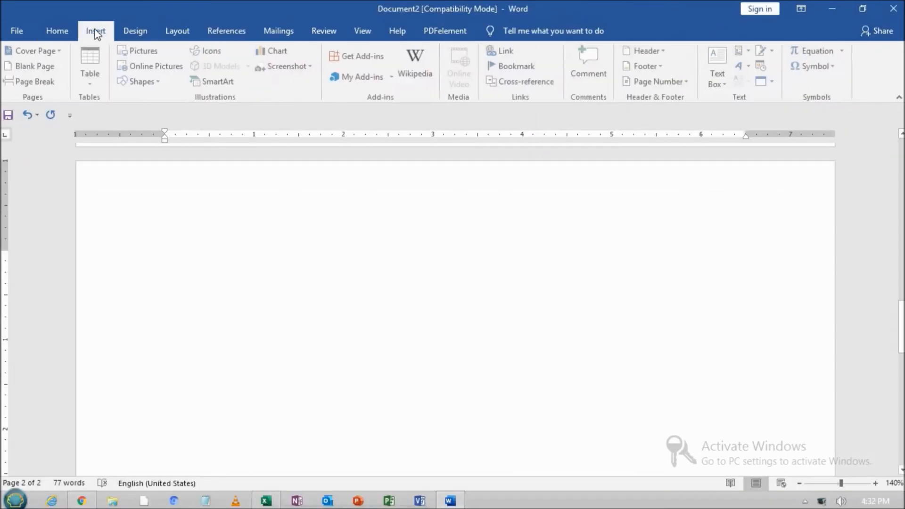
pyautogui.click(93, 83)
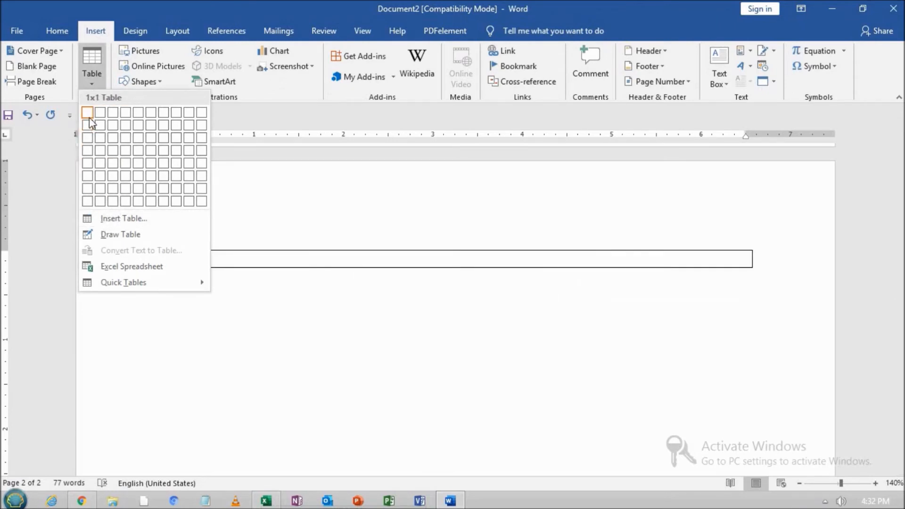
pyautogui.click(125, 137)
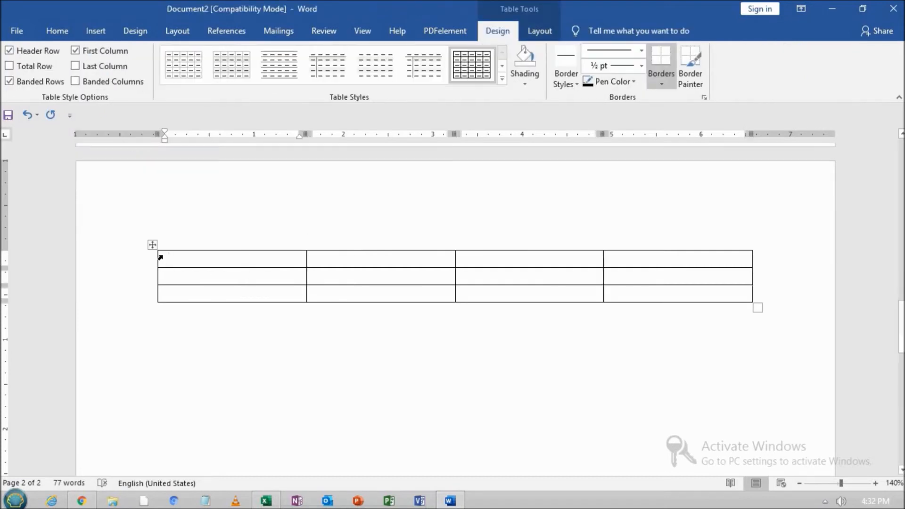
pyautogui.moveTo(153, 246); pyautogui.dragTo(153, 288)
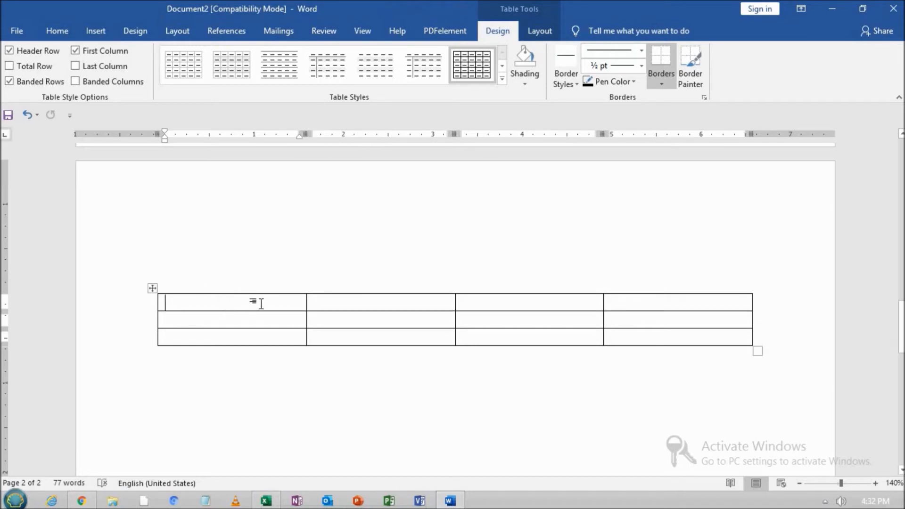
# Fill the four cells of the table's first row with 1, 2, 3 and 4.
pyautogui.write('1')
pyautogui.press('Tab')
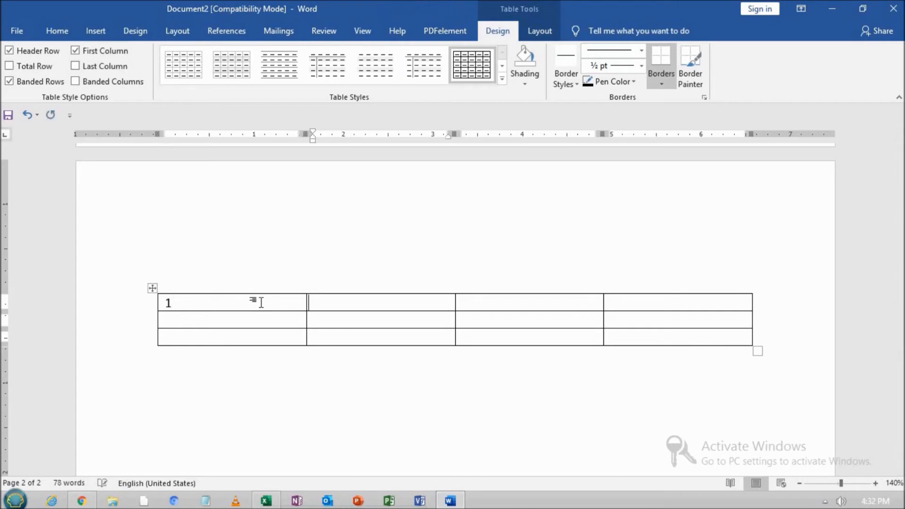
pyautogui.write('2')
pyautogui.press('Tab')
pyautogui.write('3 ')
pyautogui.write('4')
pyautogui.press('Tab')
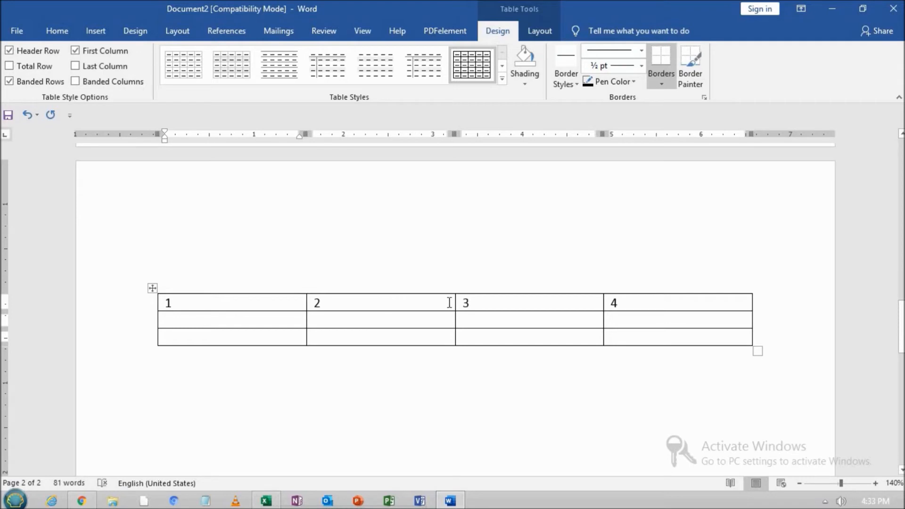
# Apply automatic 1. 2. 3. numbering to the four cells of the table's second row.
pyautogui.moveTo(261, 320); pyautogui.dragTo(626, 316)
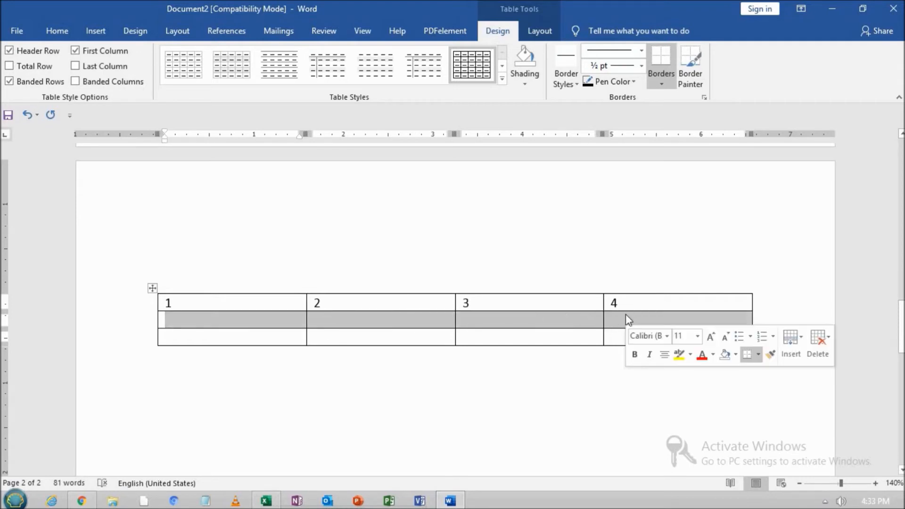
pyautogui.click(58, 31)
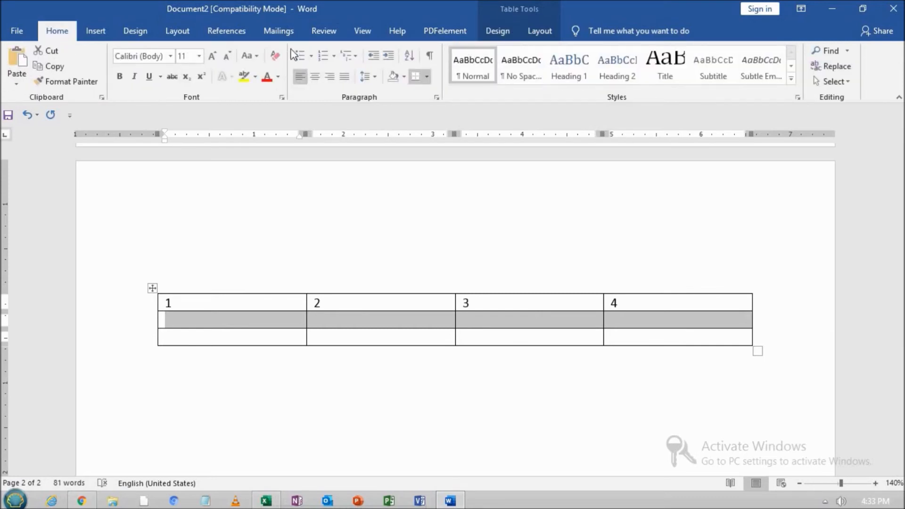
pyautogui.click(334, 57)
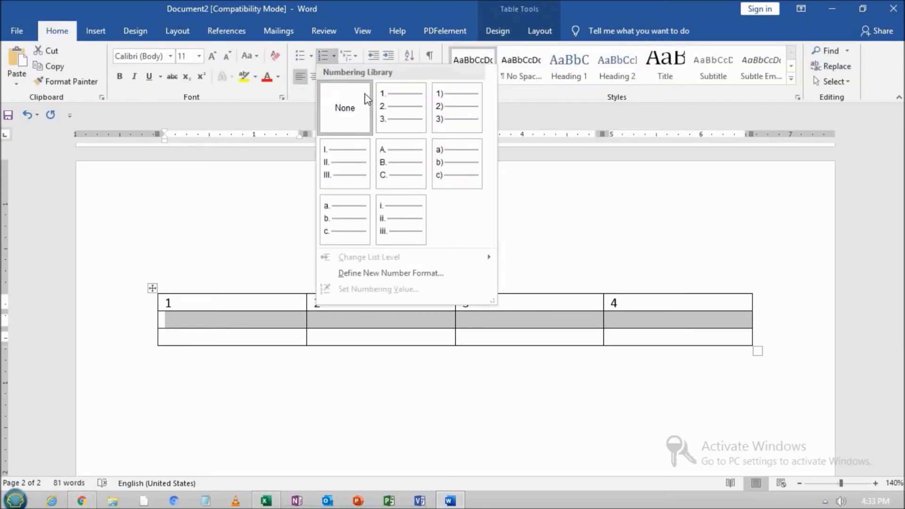
pyautogui.click(395, 122)
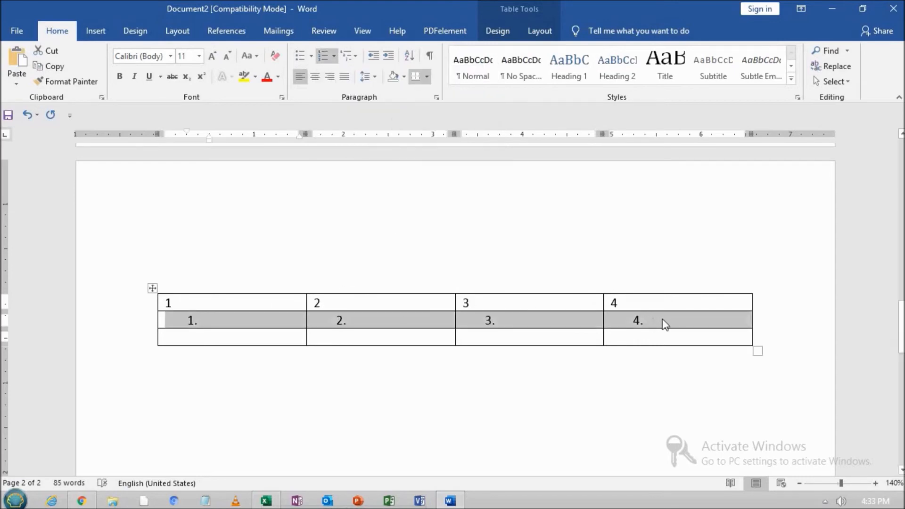
pyautogui.click(692, 336)
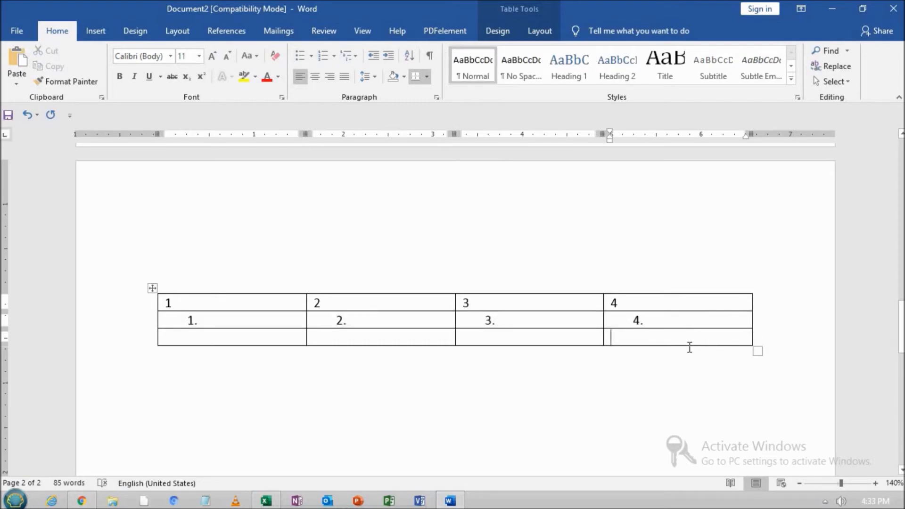
# Select the table's first row, followed by its entire first column.
pyautogui.moveTo(228, 303); pyautogui.dragTo(632, 311)
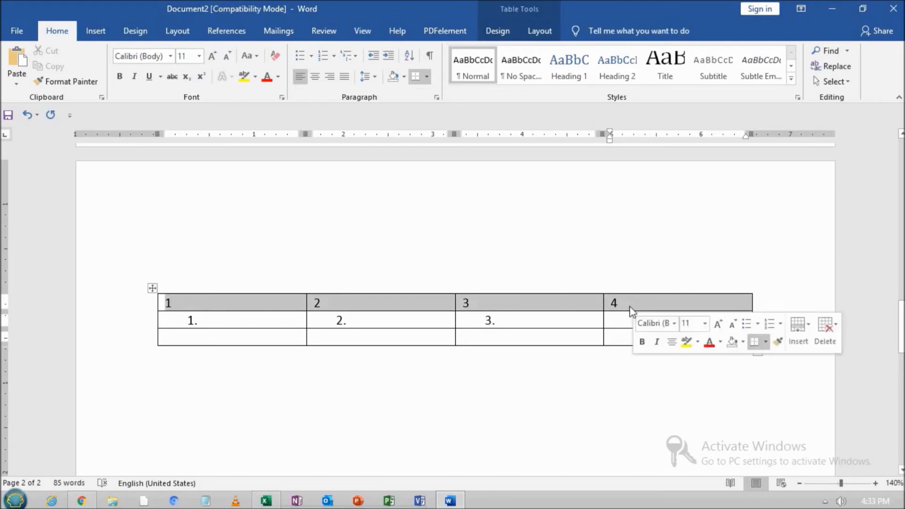
pyautogui.moveTo(228, 306); pyautogui.dragTo(228, 338)
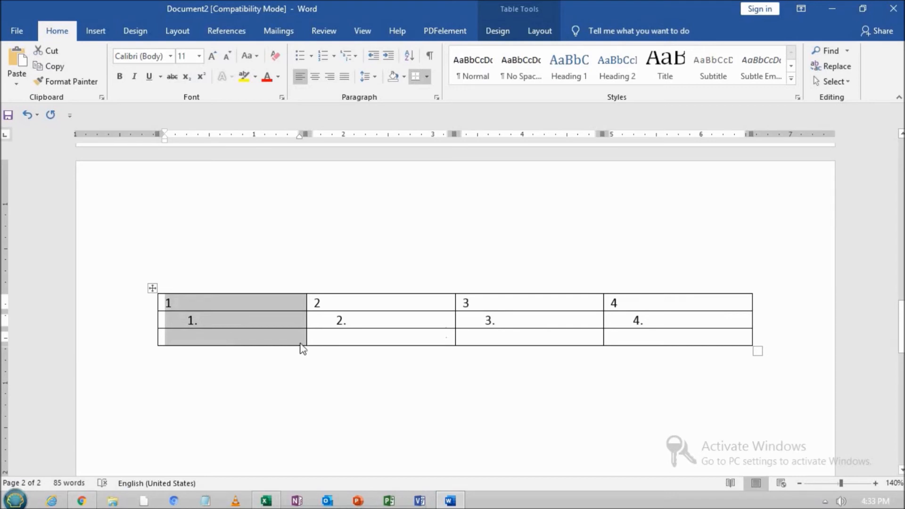
# Add five blank rows to the end of the table.
pyautogui.click(368, 339)
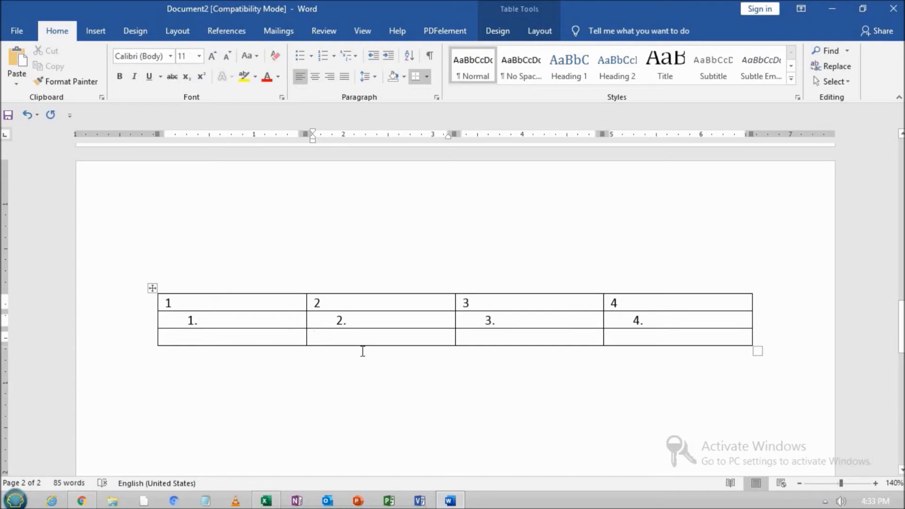
pyautogui.press('Tab')
pyautogui.press('Tab')
pyautogui.press('Tab')
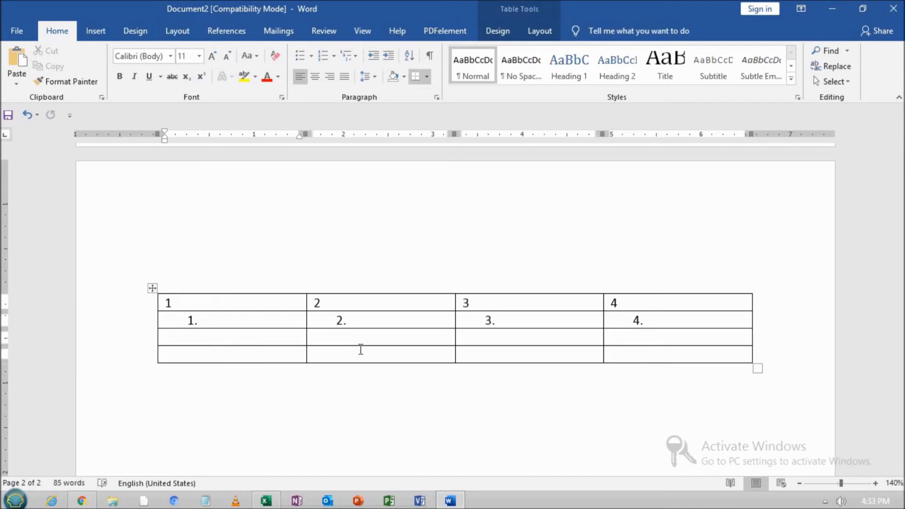
pyautogui.press('Tab')
pyautogui.press('Tab')
pyautogui.press('Tab')
pyautogui.press('Tab')
pyautogui.press('Tab')
pyautogui.press('Tab')
pyautogui.press('Tab')
pyautogui.press('Tab')
pyautogui.press('Tab')
pyautogui.press('Tab')
pyautogui.press('Tab')
pyautogui.press('Tab')
pyautogui.press('Tab')
pyautogui.press('Tab')
pyautogui.press('Tab')
pyautogui.press('Tab')
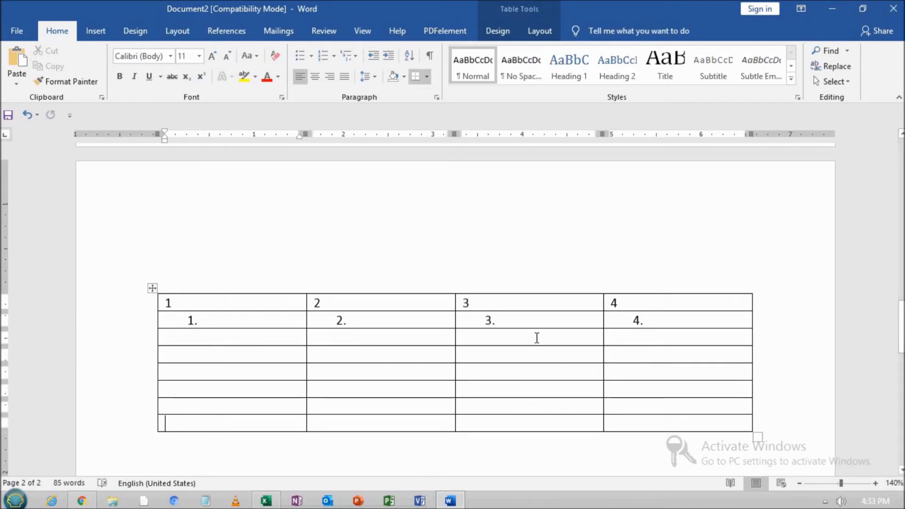
# Replace the first row's contents with the headings S no, Name, Class and Address.
pyautogui.moveTo(228, 301); pyautogui.dragTo(621, 293)
pyautogui.press('Delete')
pyautogui.write('S no')
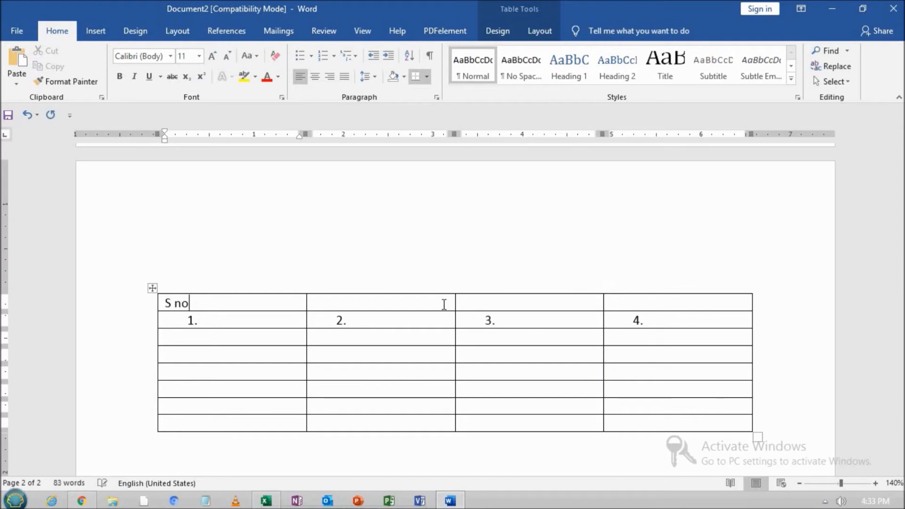
pyautogui.press('Tab')
pyautogui.write('Name')
pyautogui.press('Tab')
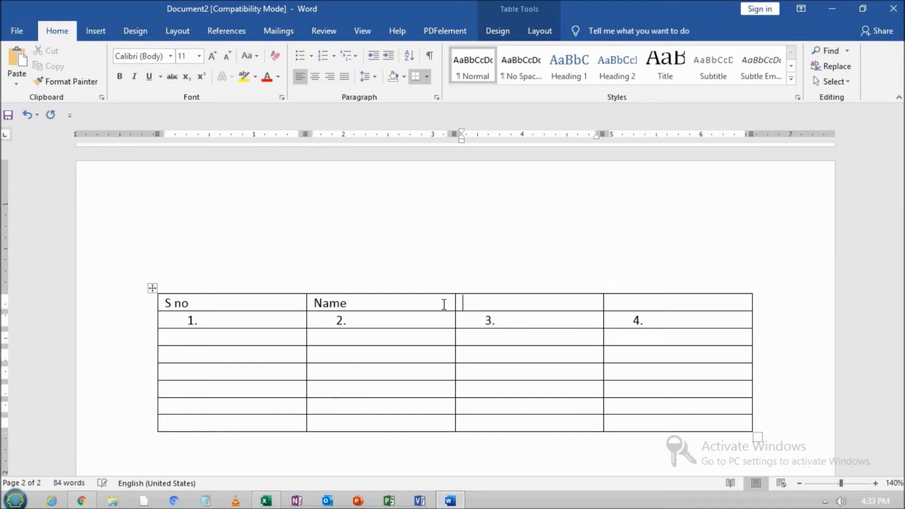
pyautogui.write('Cla')
pyautogui.press('BackSpace')
pyautogui.write('ss')
pyautogui.press('Tab')
pyautogui.write('Address')
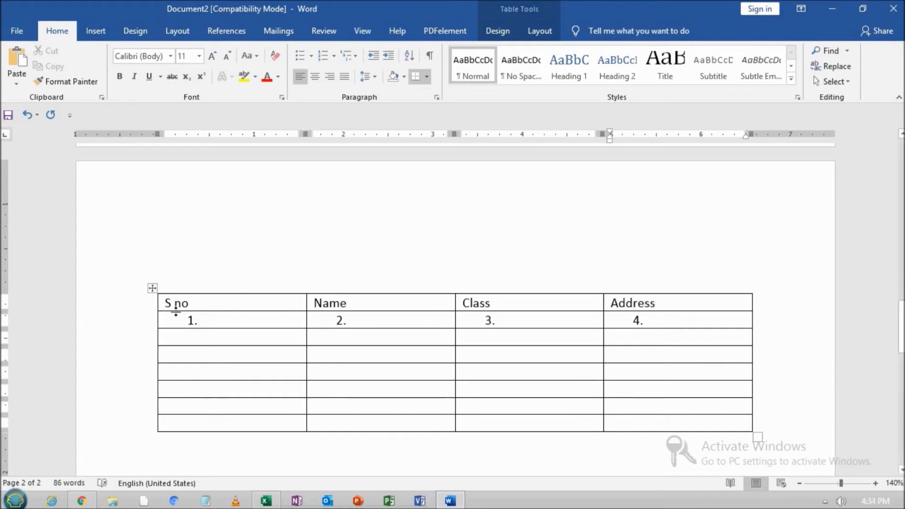
# Center the heading row's text and make it bold.
pyautogui.moveTo(168, 303); pyautogui.dragTo(668, 297)
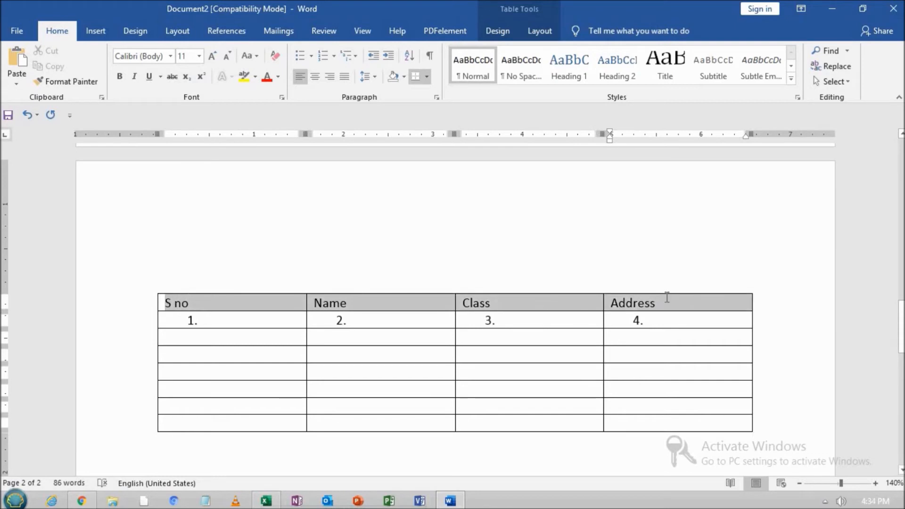
pyautogui.click(316, 84)
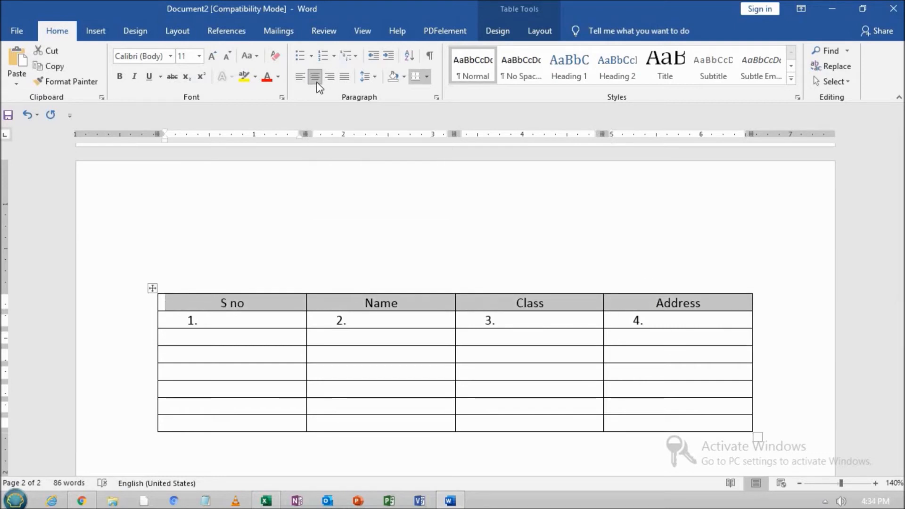
pyautogui.hotkey('ctrl', 'b')
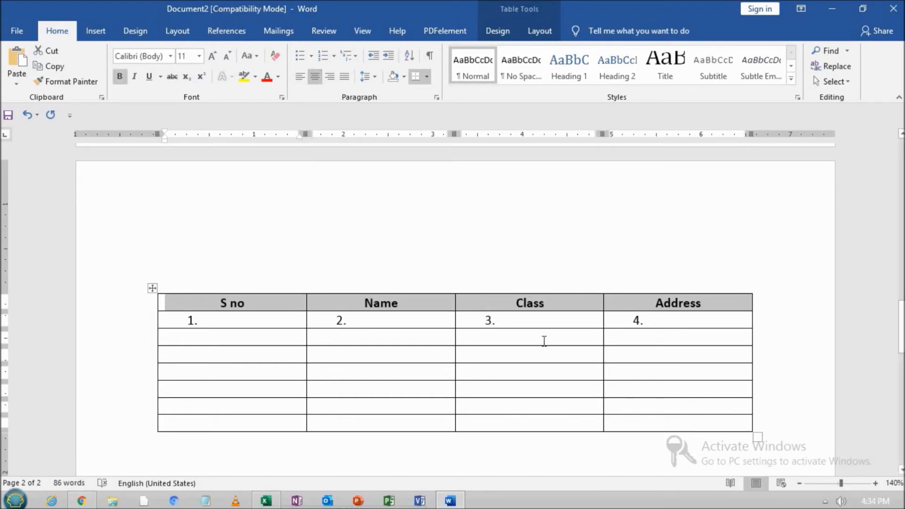
pyautogui.click(553, 325)
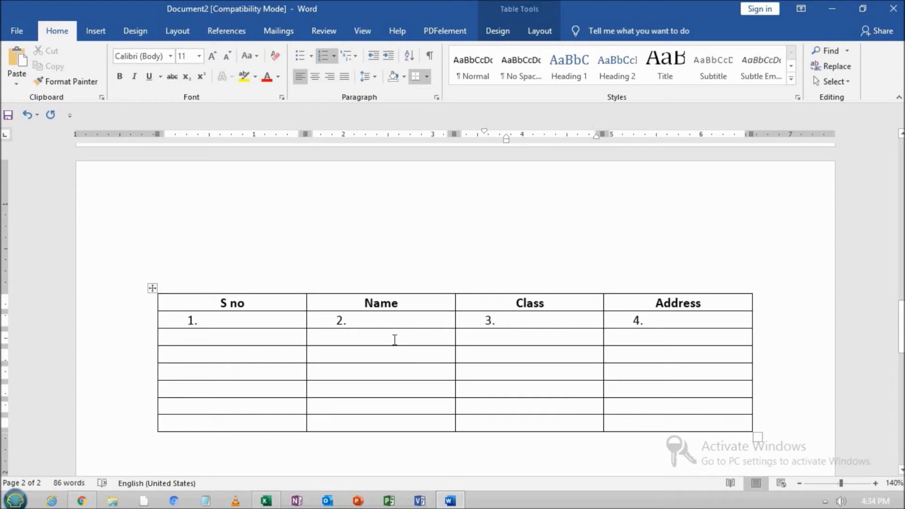
# Merge the Name and Class cells of the table's third row into one cell.
pyautogui.moveTo(394, 337); pyautogui.dragTo(489, 340)
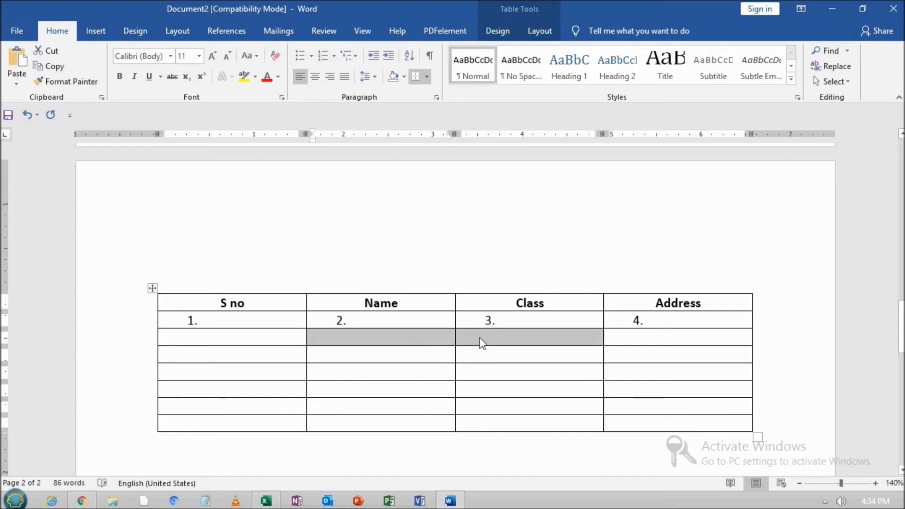
pyautogui.rightClick(434, 340)
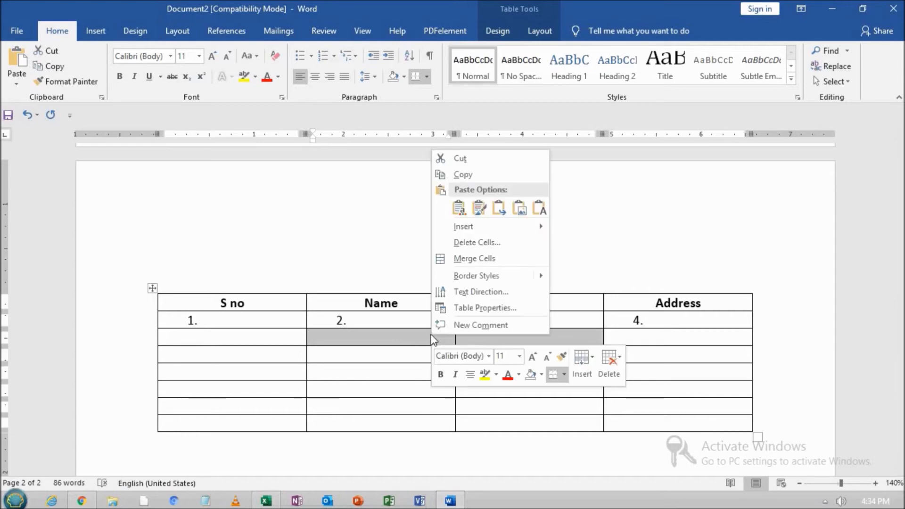
pyautogui.click(450, 258)
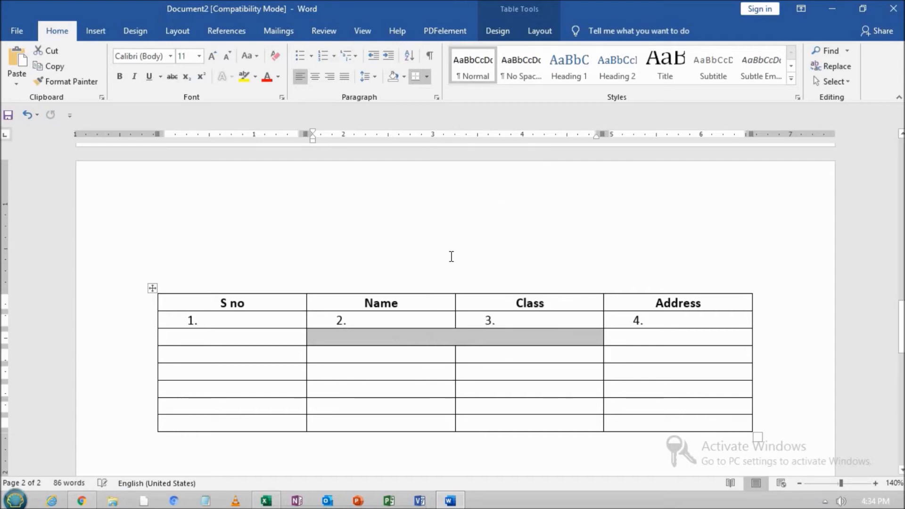
pyautogui.click(470, 356)
pyautogui.click(476, 337)
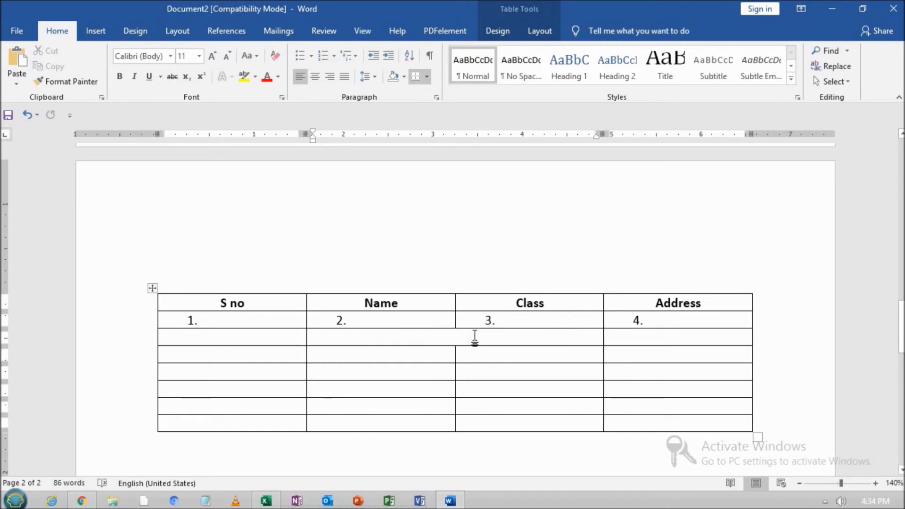
# Merge the four Address cells from the third to the sixth row into one cell.
pyautogui.moveTo(645, 336); pyautogui.dragTo(646, 390)
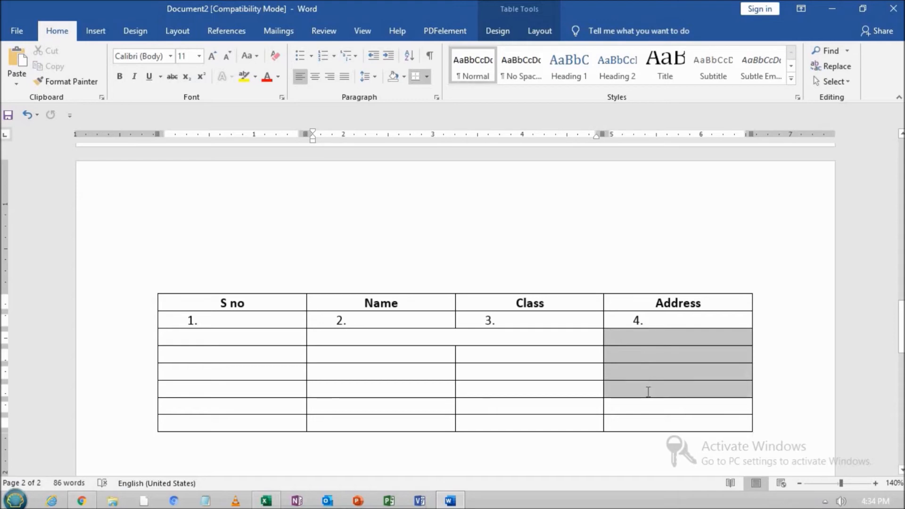
pyautogui.rightClick(637, 353)
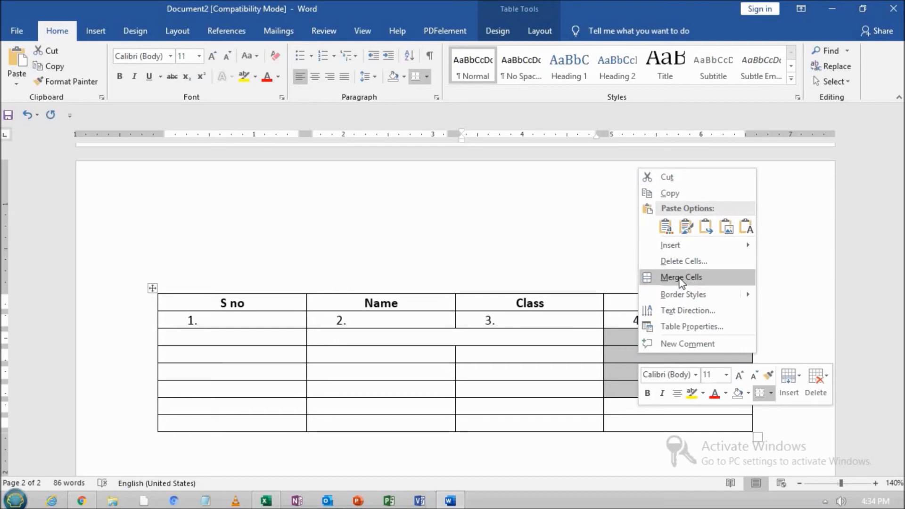
pyautogui.click(681, 282)
pyautogui.click(632, 374)
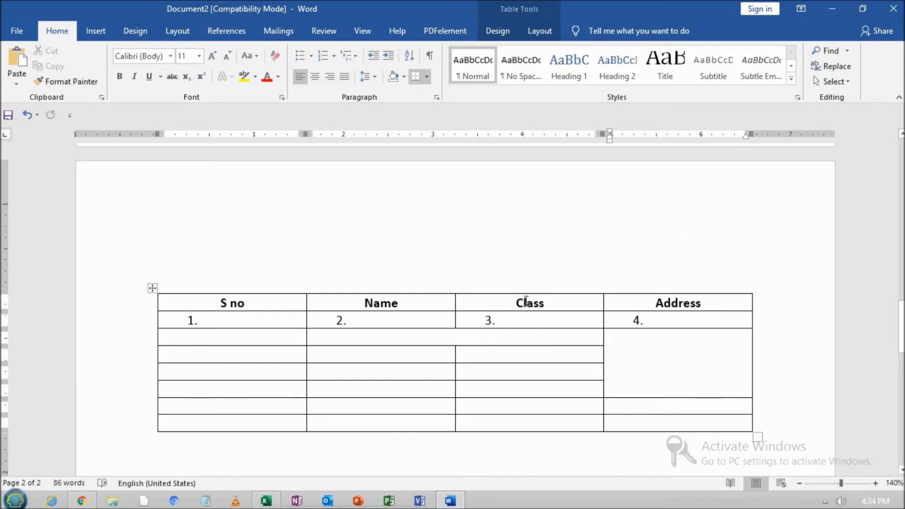
pyautogui.scroll(-3, 540, 314)
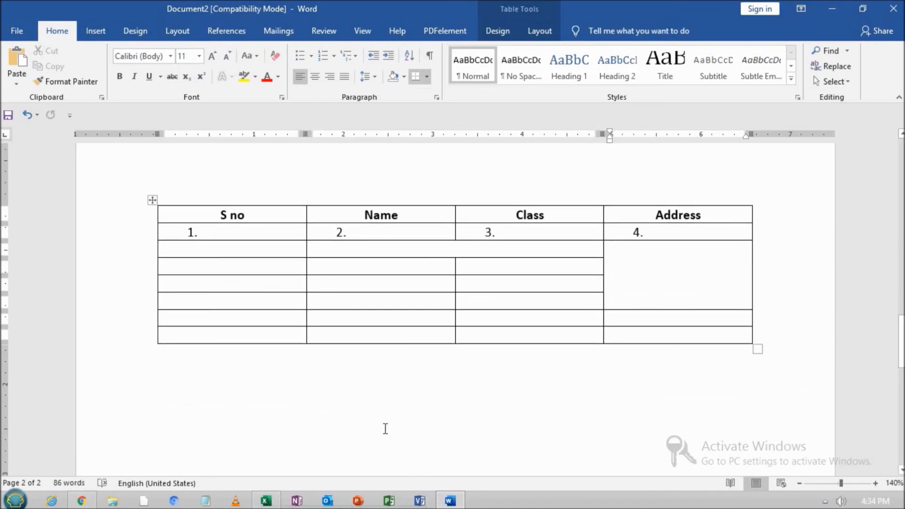
pyautogui.moveTo(269, 500)
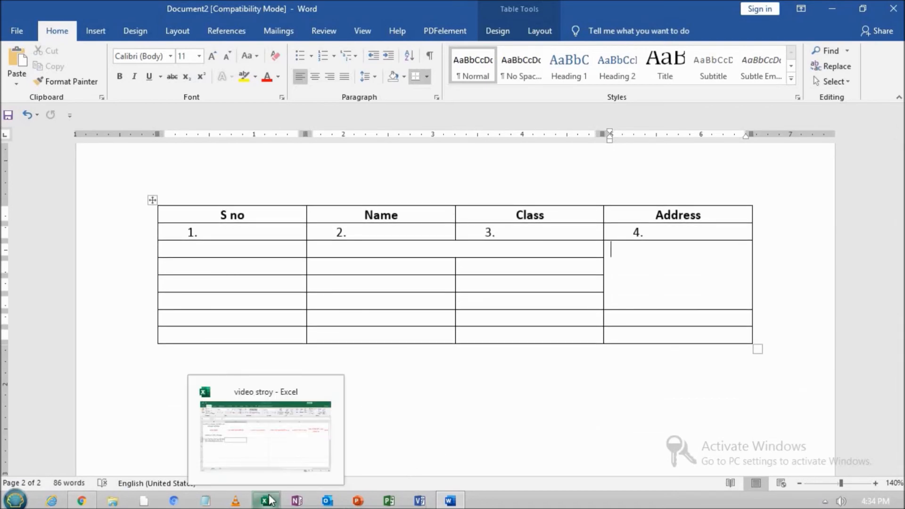
pyautogui.click(279, 441)
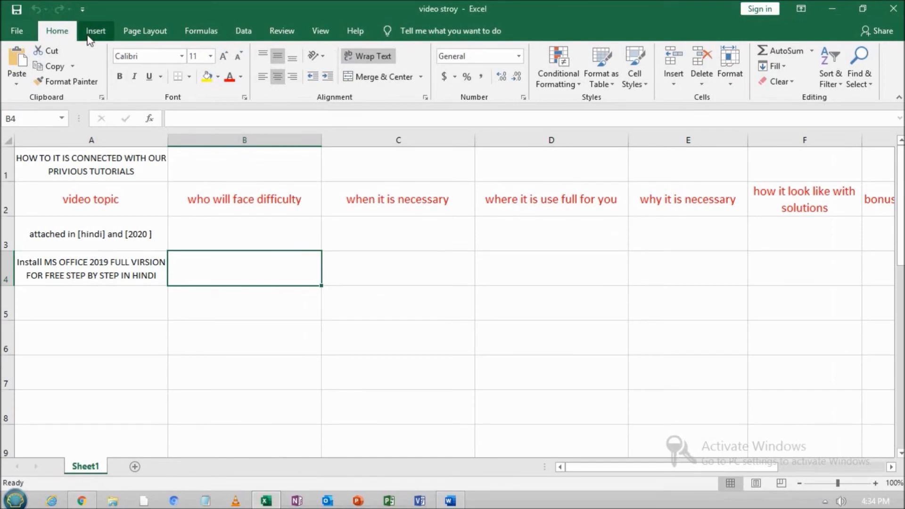
pyautogui.click(94, 31)
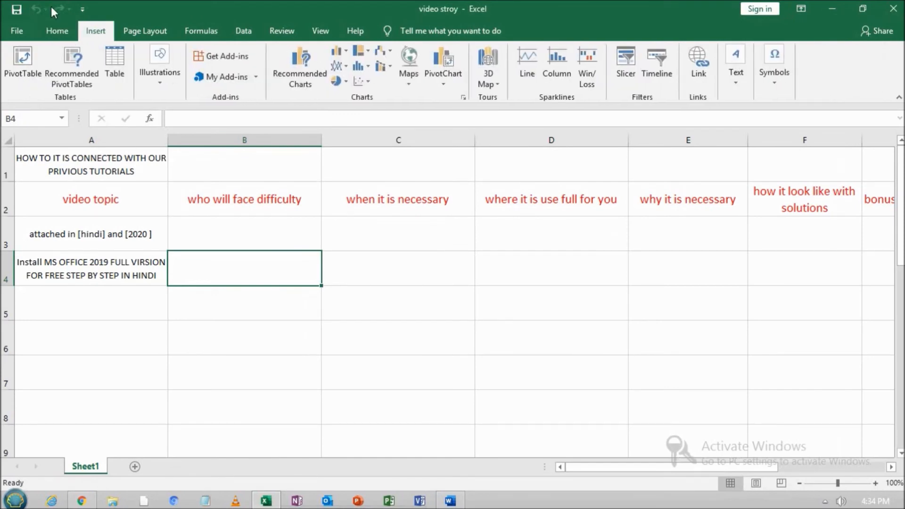
pyautogui.click(58, 31)
pyautogui.scroll(-6, 269, 259)
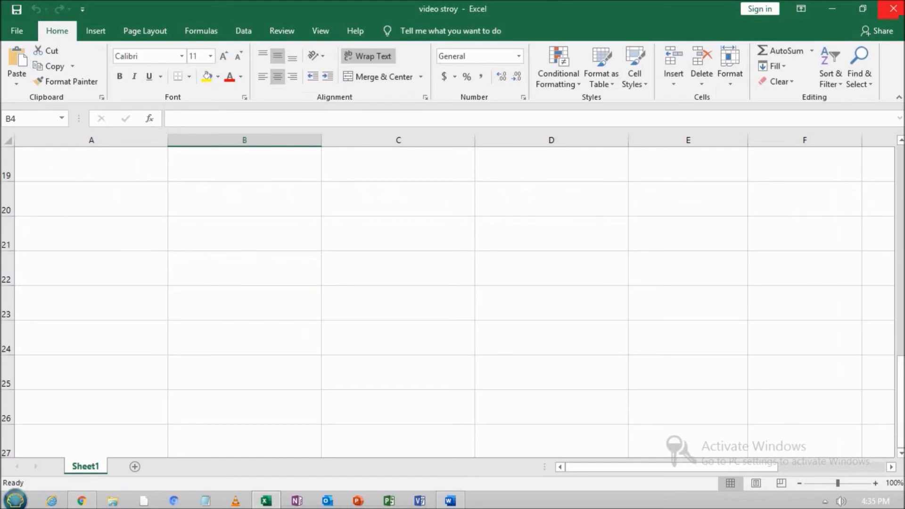
pyautogui.click(894, 9)
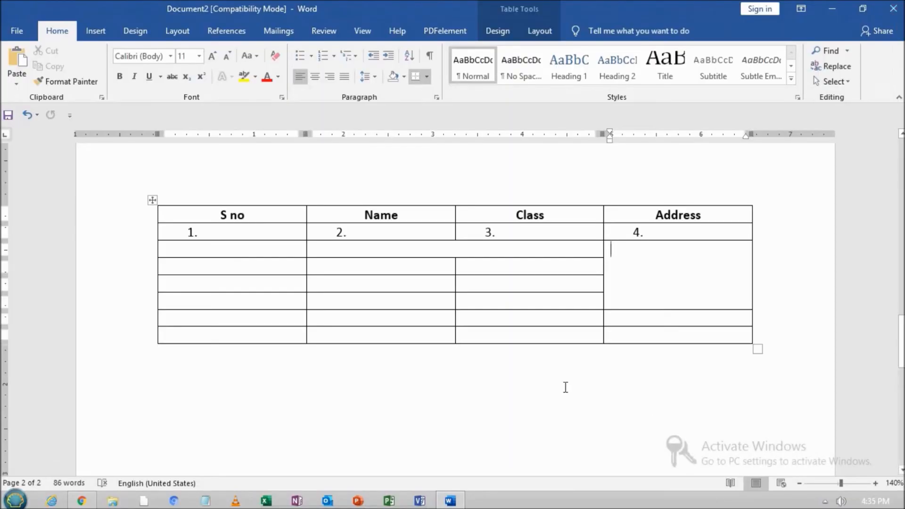
# Place the insertion point below the document's table, switch to Excel and create a blank workbook.
pyautogui.click(506, 384)
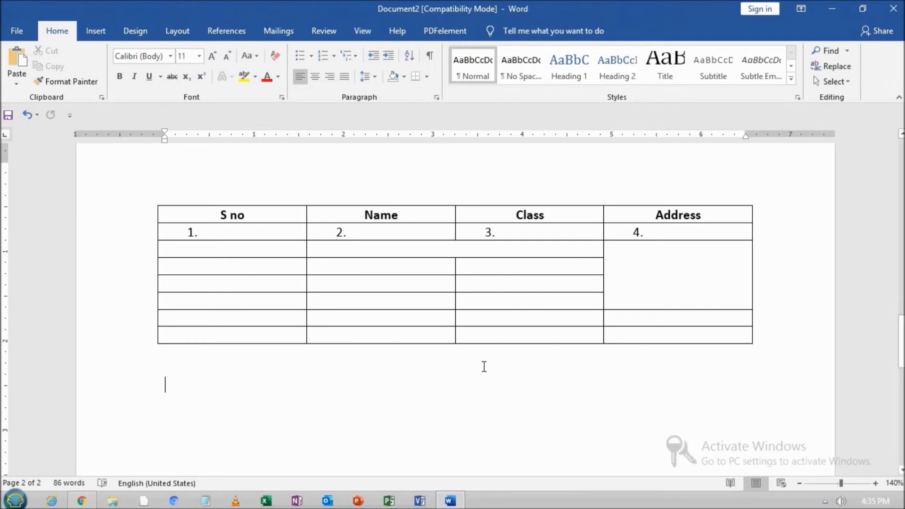
pyautogui.click(268, 501)
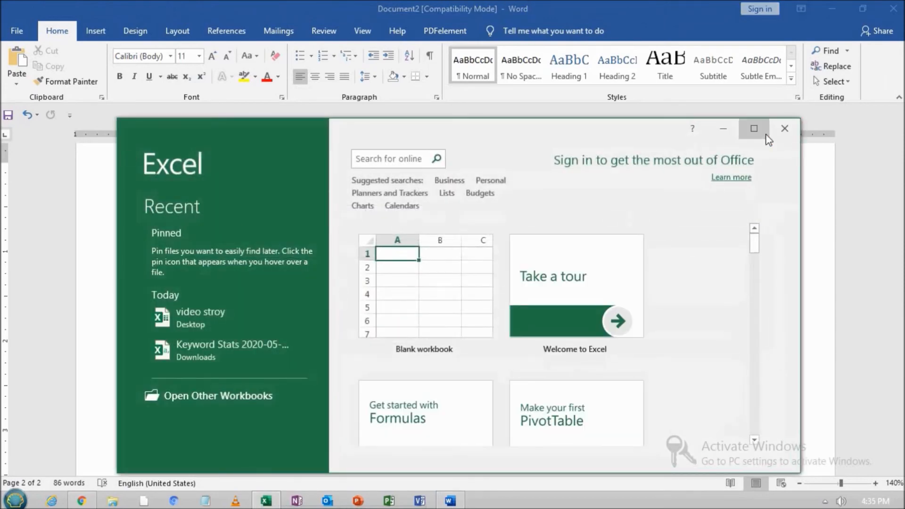
pyautogui.click(767, 135)
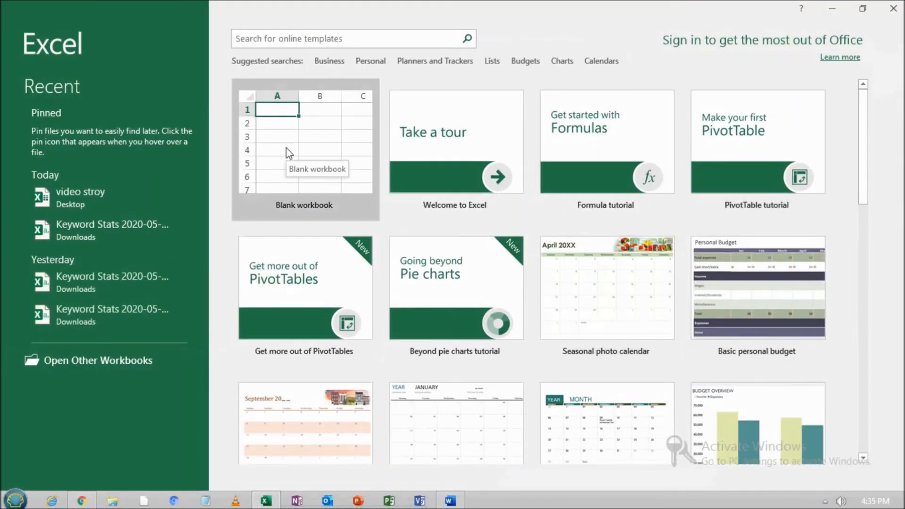
pyautogui.click(289, 153)
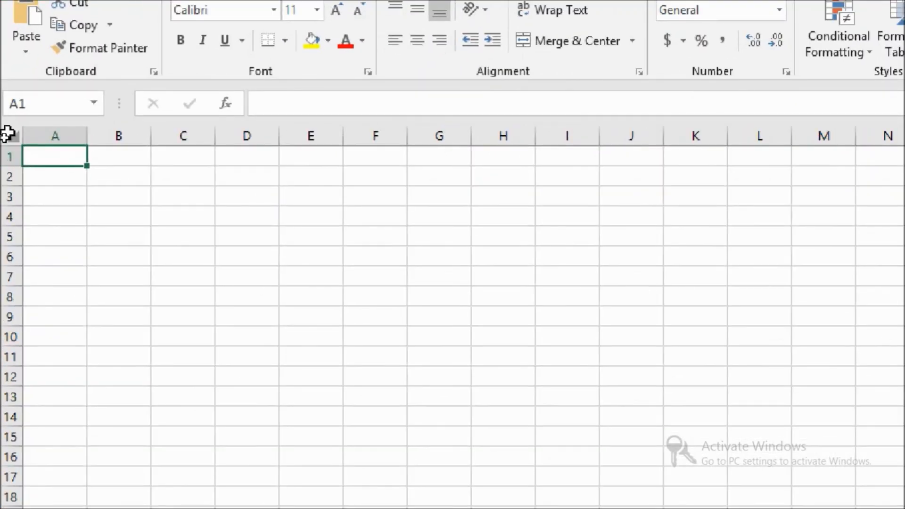
# Widen all columns and increase all row heights uniformly across the whole sheet.
pyautogui.click(11, 136)
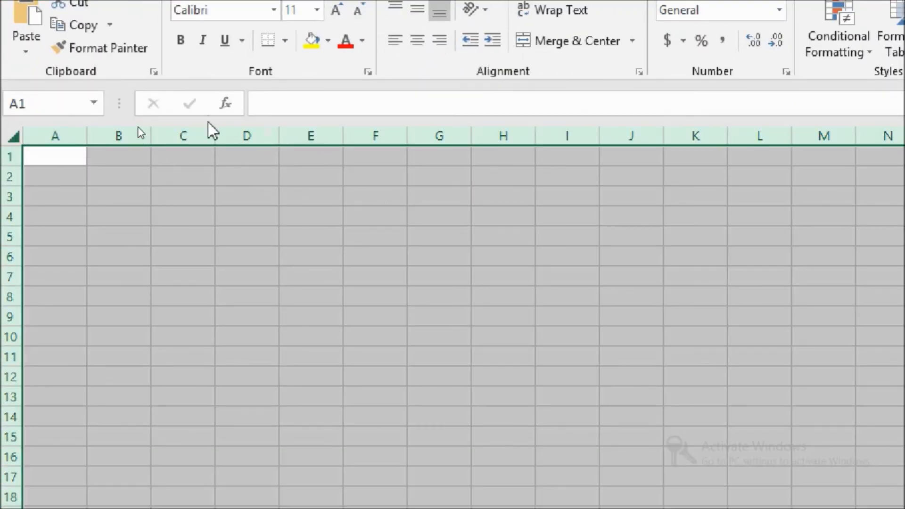
pyautogui.moveTo(215, 142)
pyautogui.mouseDown()
pyautogui.moveTo(237, 142)
pyautogui.moveTo(191, 137)
pyautogui.moveTo(203, 136)
pyautogui.mouseUp()
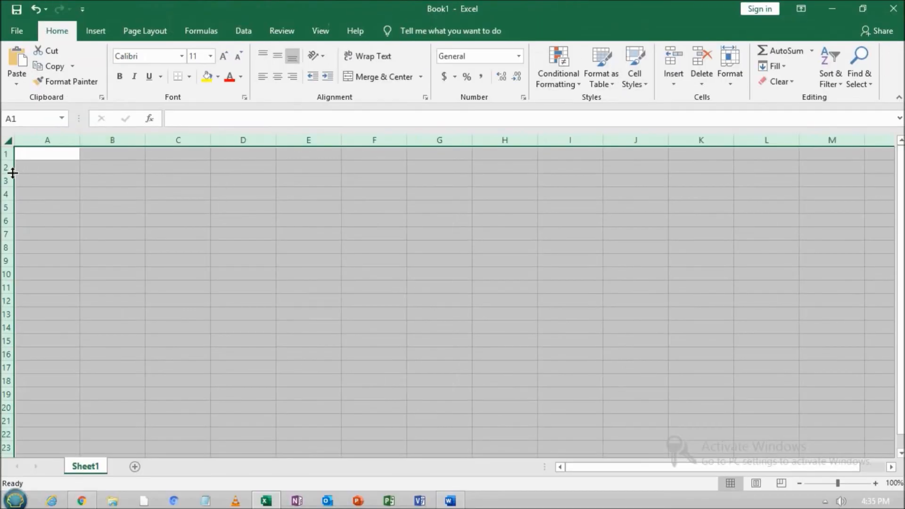
pyautogui.moveTo(13, 174); pyautogui.dragTo(8, 187)
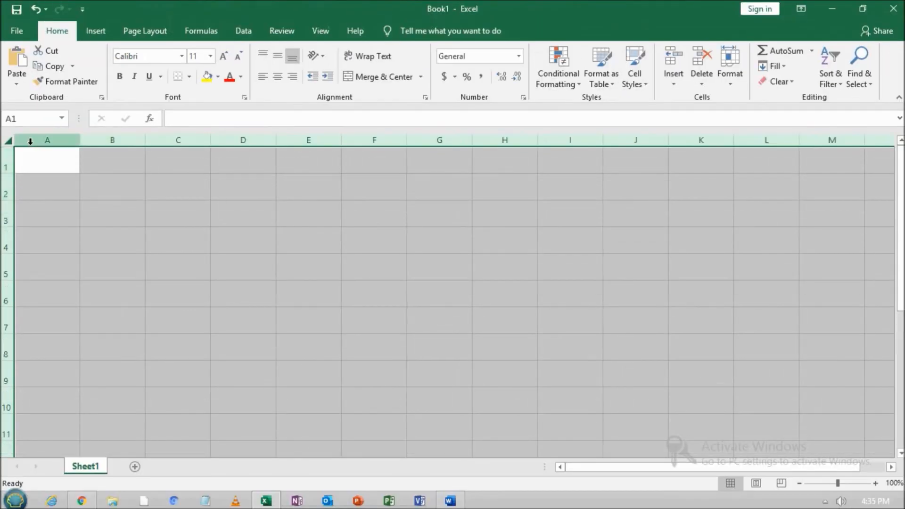
pyautogui.moveTo(82, 141); pyautogui.dragTo(132, 154)
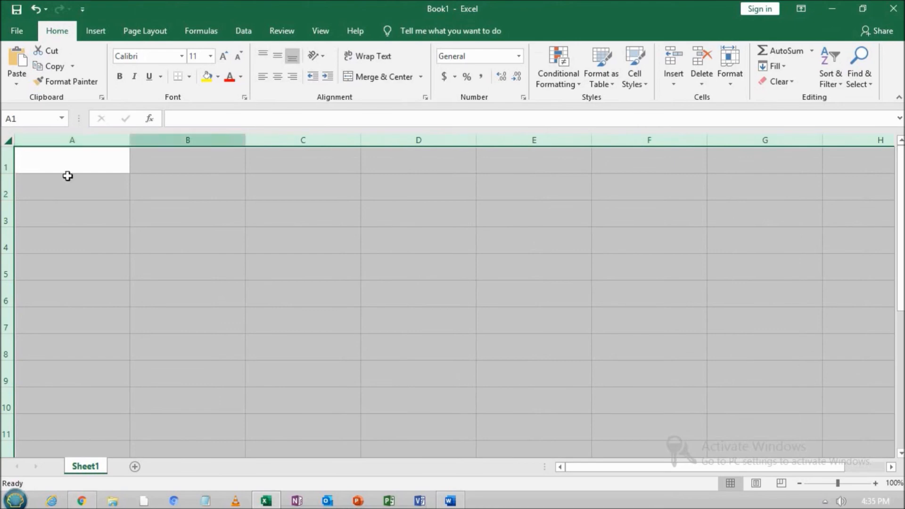
pyautogui.moveTo(9, 174); pyautogui.dragTo(8, 187)
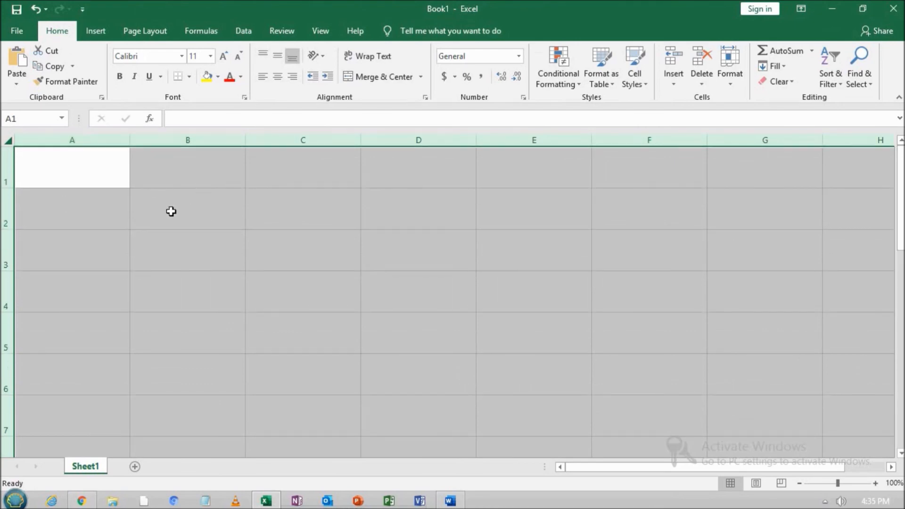
pyautogui.click(197, 196)
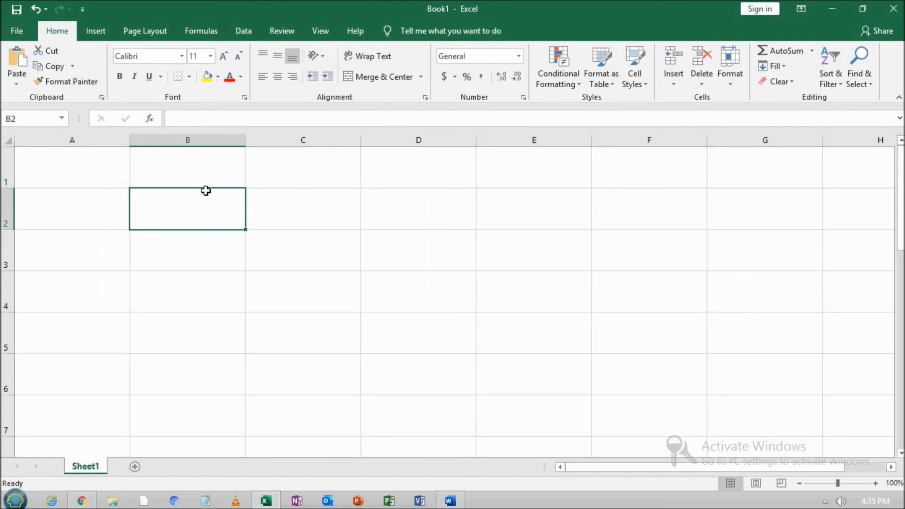
# Enter the text "Innovative life" in cell A1.
pyautogui.click(99, 176)
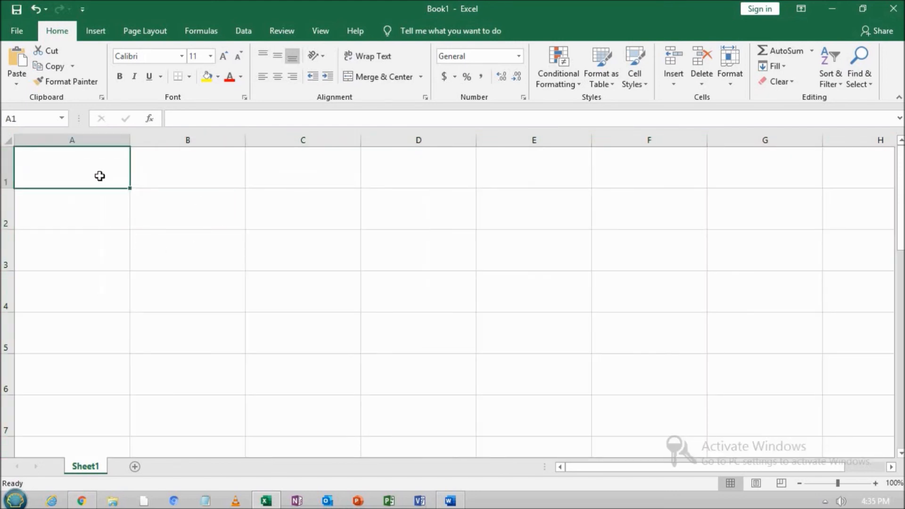
pyautogui.write('Inno')
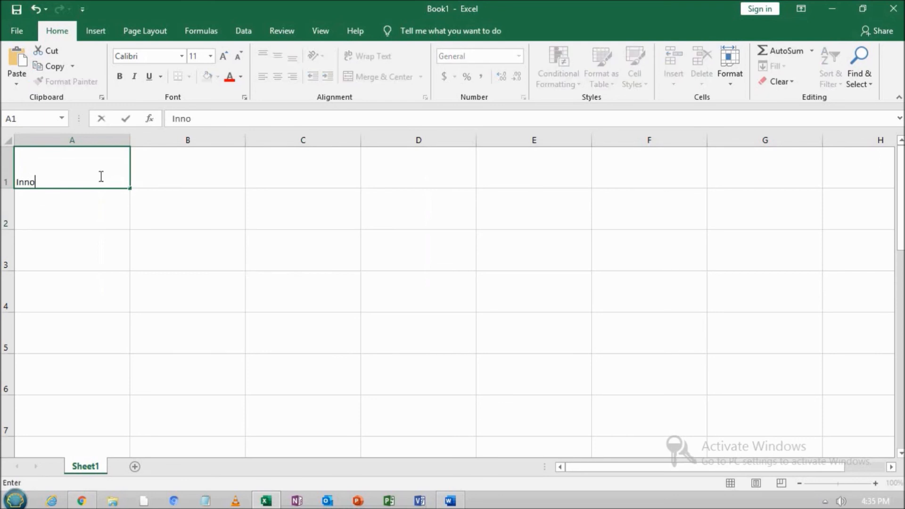
pyautogui.write('vativee')
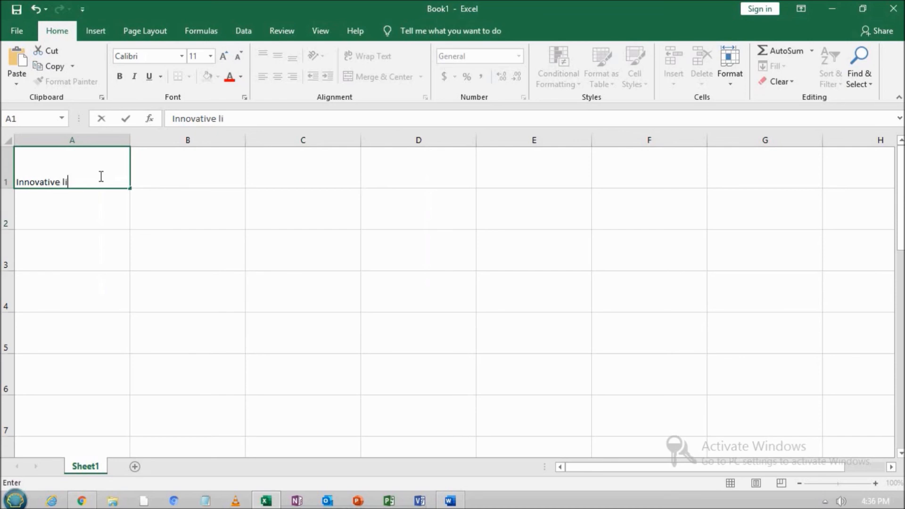
pyautogui.write(' life')
pyautogui.press('Return')
# Copy the text of cell A1 into every cell of the range A1:F5.
pyautogui.click(100, 176)
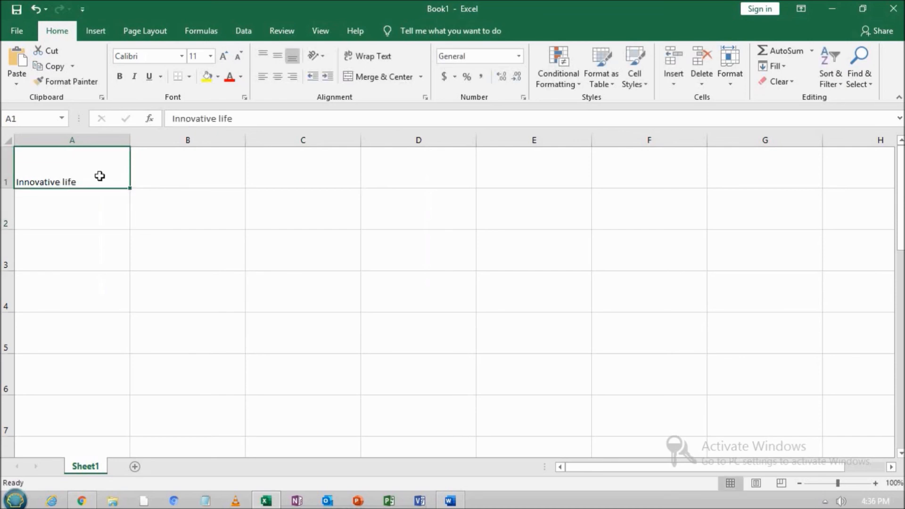
pyautogui.hotkey('ctrl', 'c')
pyautogui.moveTo(144, 174); pyautogui.dragTo(565, 302)
pyautogui.moveTo(99, 179); pyautogui.dragTo(604, 317)
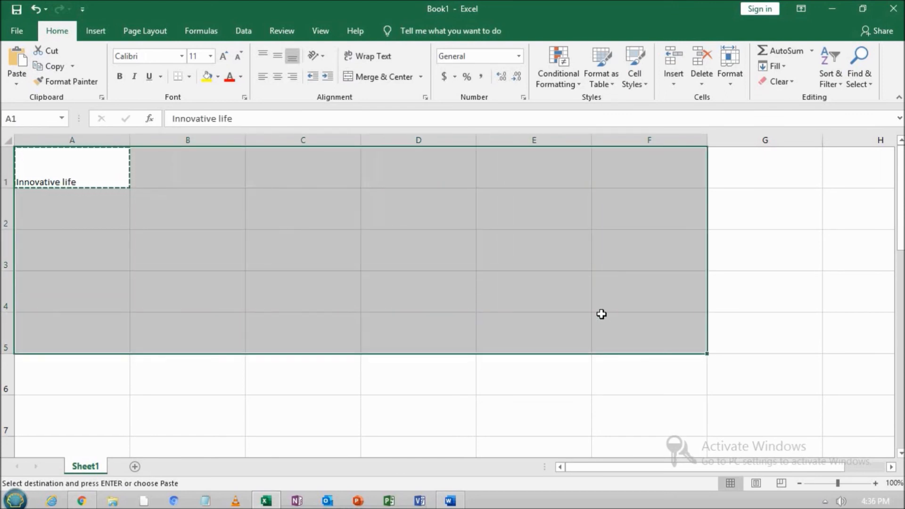
pyautogui.hotkey('ctrl', 'v')
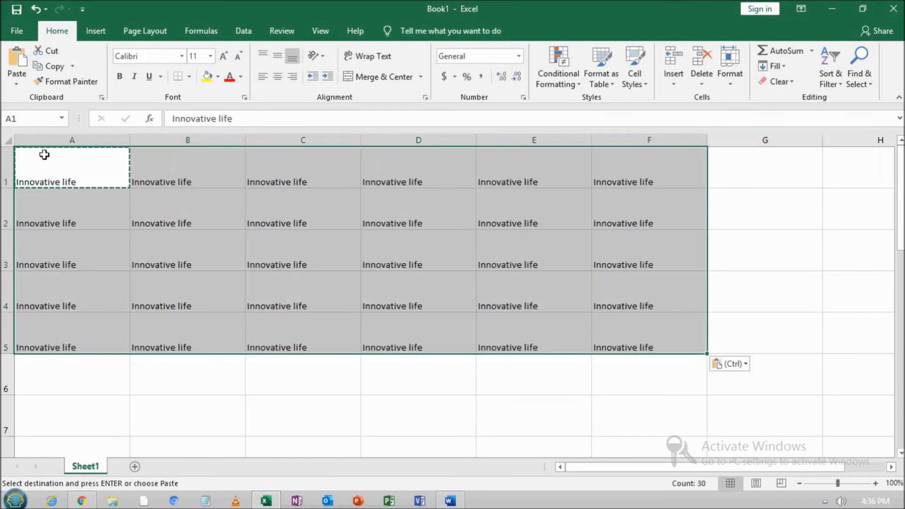
# Reduce the width of all columns and the height of all rows on the sheet to fit the text closely.
pyautogui.click(8, 142)
pyautogui.moveTo(131, 139); pyautogui.dragTo(83, 161)
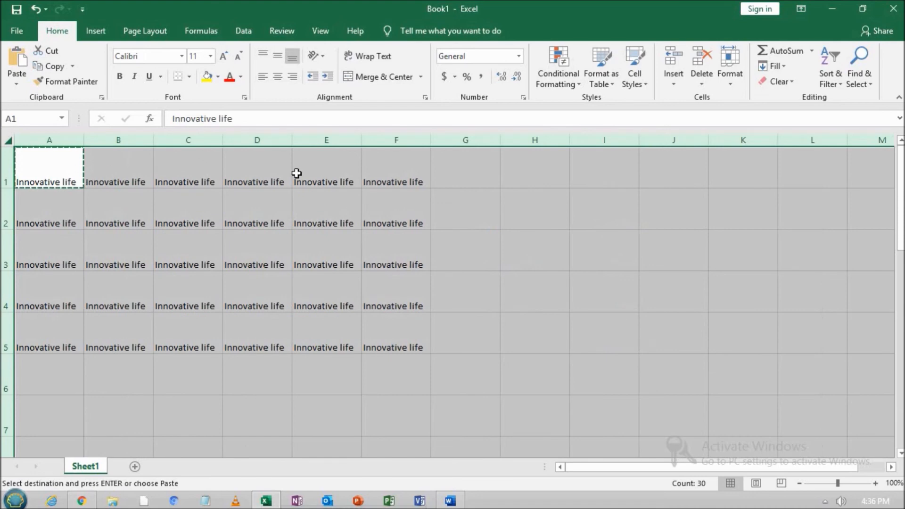
pyautogui.moveTo(8, 190); pyautogui.dragTo(413, 195)
pyautogui.click(460, 286)
# Copy the range A1:F5 and paste it into the Word document below the existing table.
pyautogui.rightClick(414, 195)
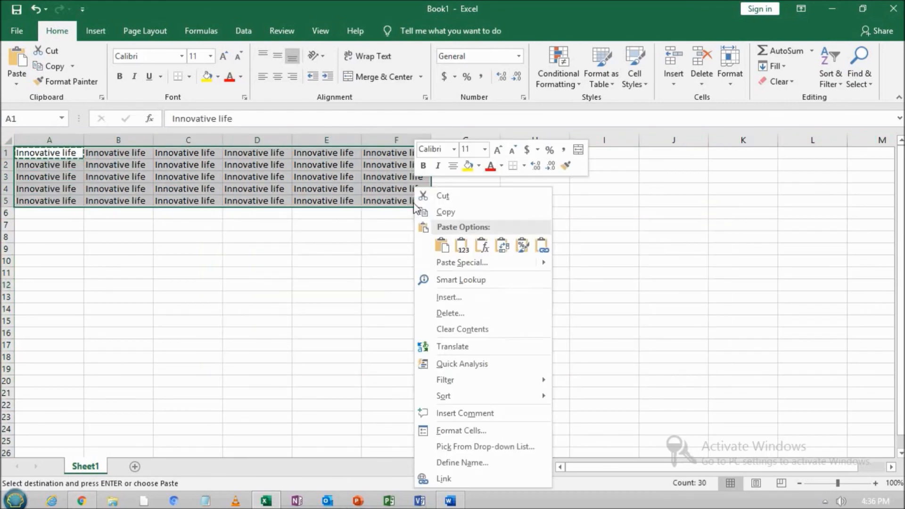
pyautogui.click(459, 212)
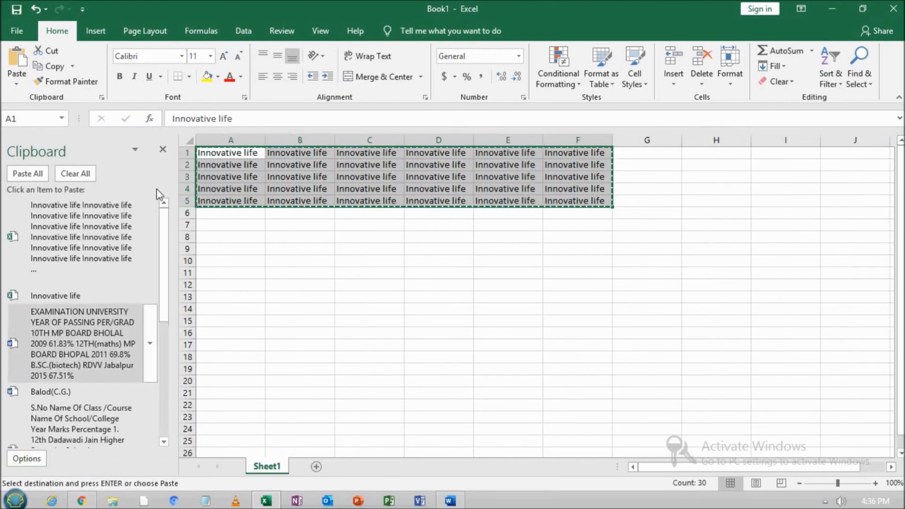
pyautogui.click(163, 150)
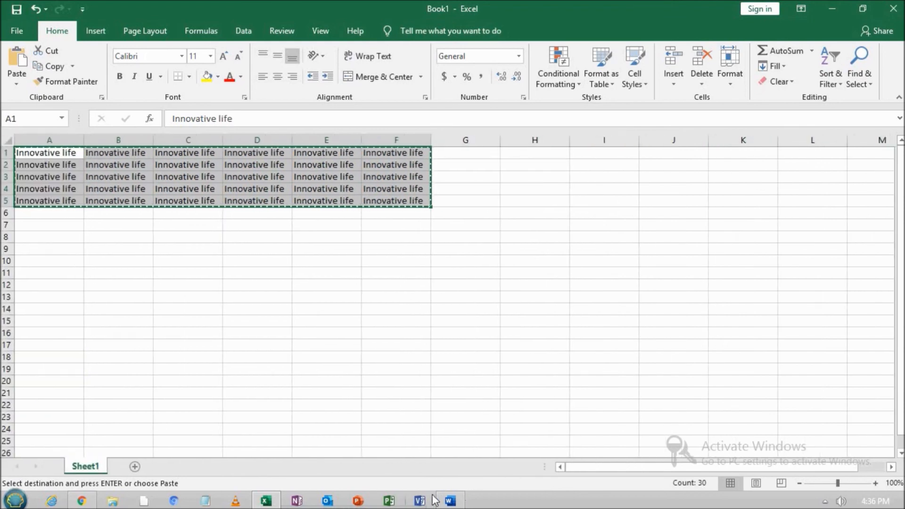
pyautogui.click(449, 503)
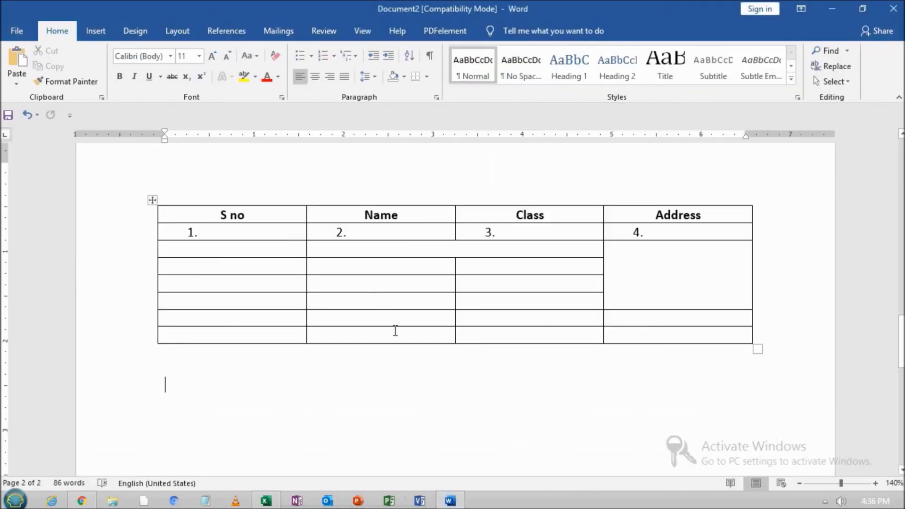
pyautogui.scroll(-5, 392, 329)
pyautogui.scroll(1, 256, 213)
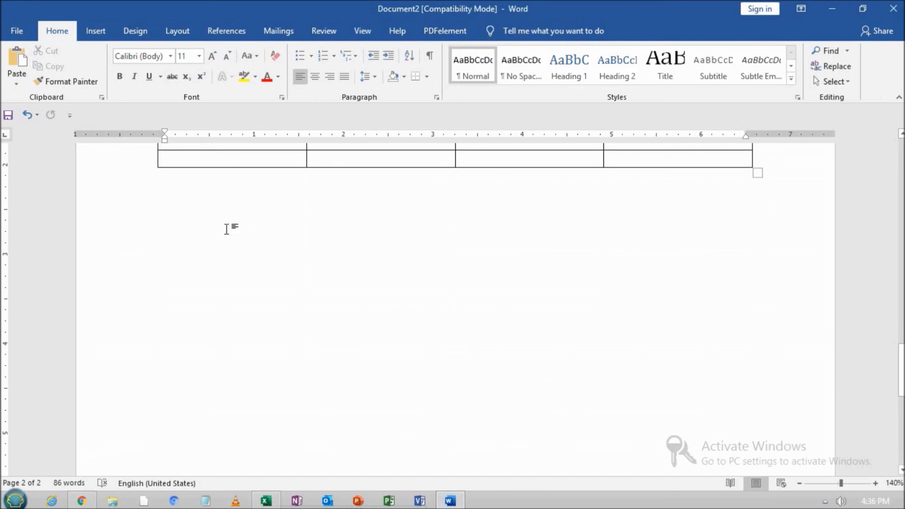
pyautogui.hotkey('ctrl', 'v')
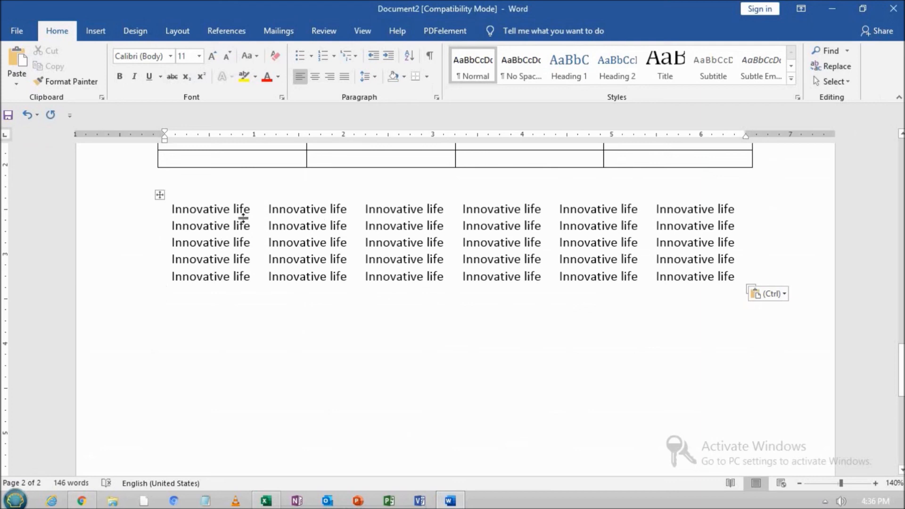
# Apply All Borders to the whole pasted "Innovative life" table.
pyautogui.click(161, 195)
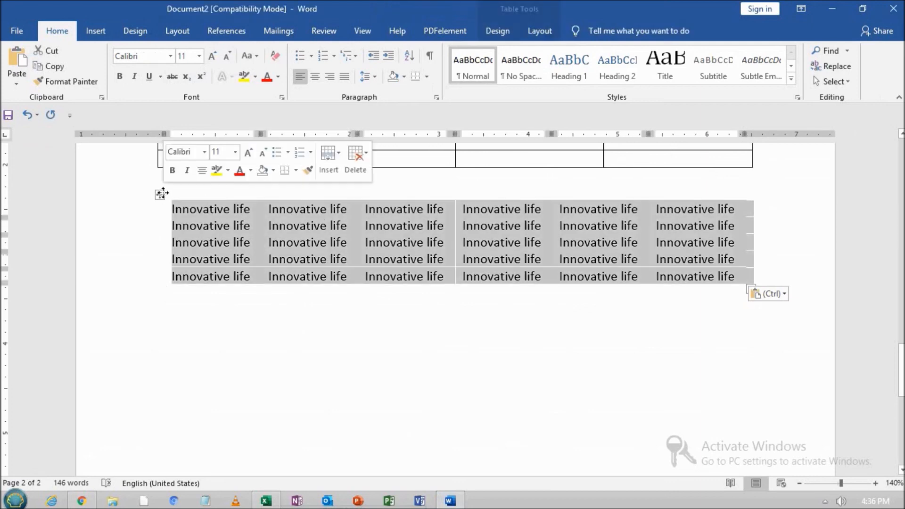
pyautogui.click(428, 78)
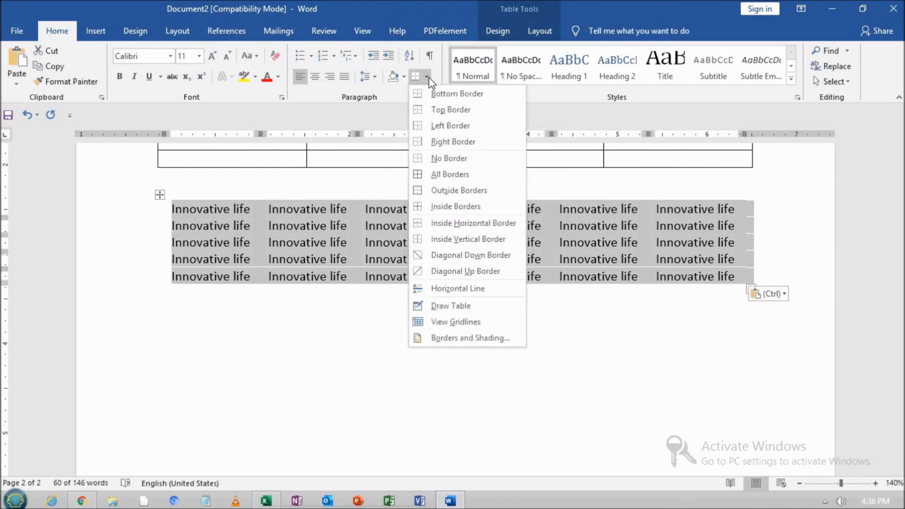
pyautogui.click(487, 179)
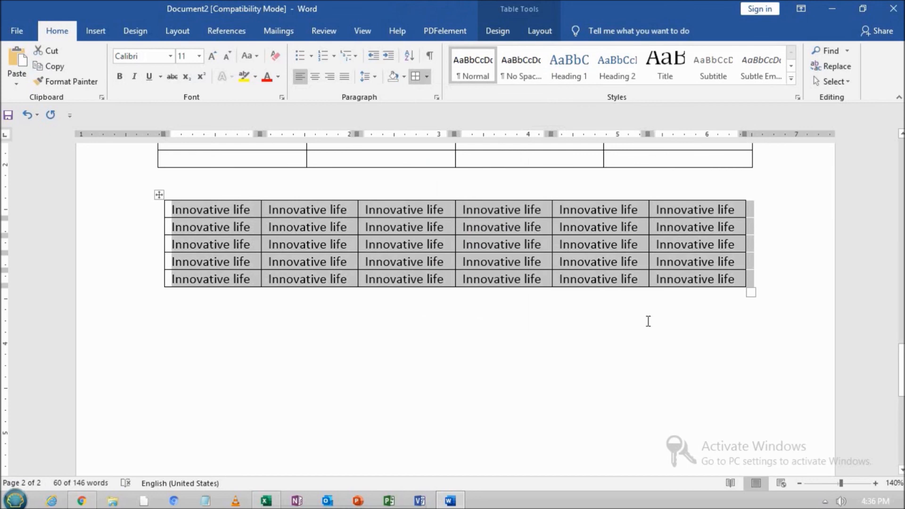
pyautogui.click(589, 325)
# Narrow the S no column of the upper table so that it closely fits its heading.
pyautogui.scroll(3, 590, 321)
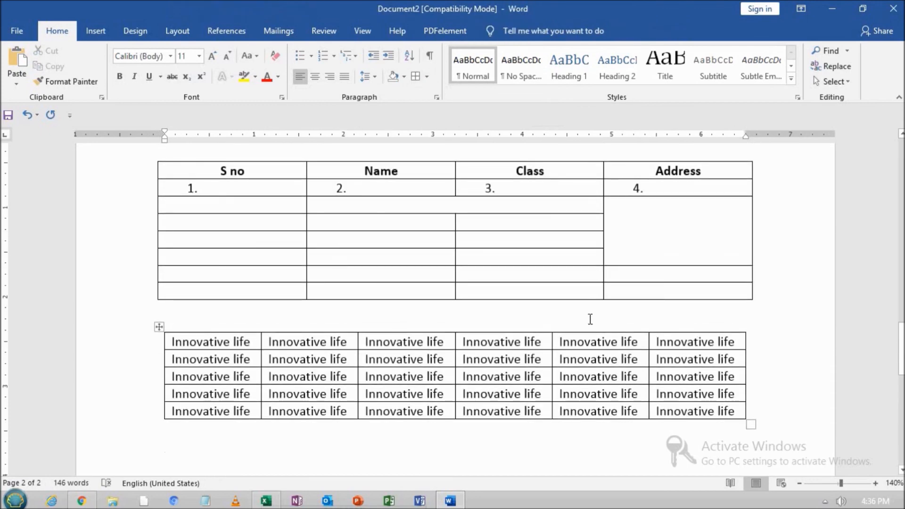
pyautogui.scroll(1, 590, 318)
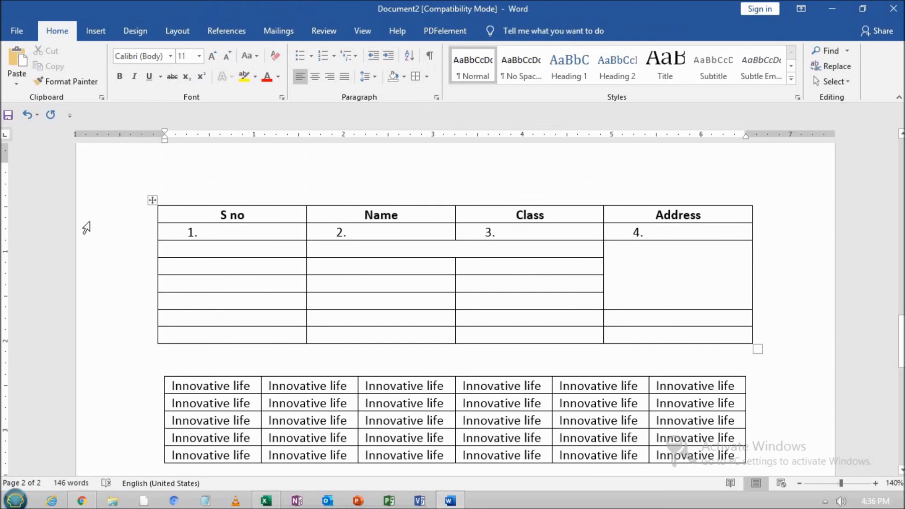
pyautogui.click(301, 216)
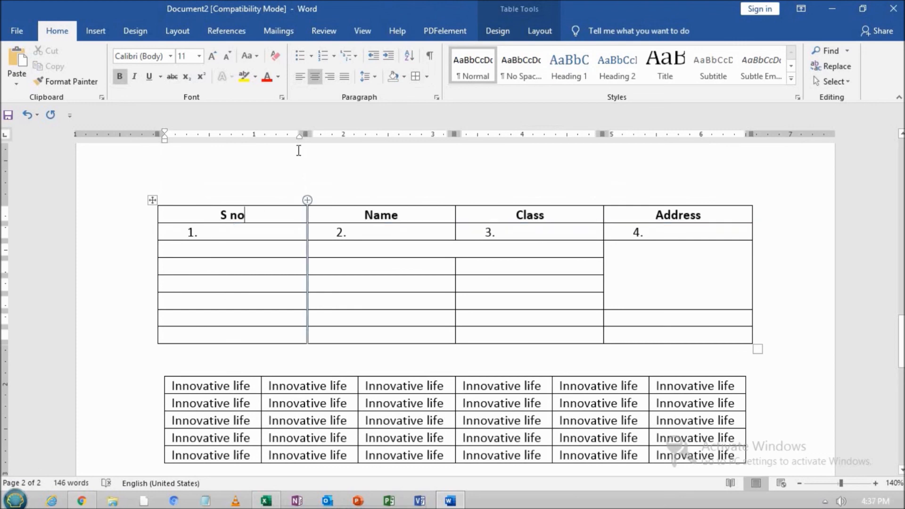
pyautogui.moveTo(306, 133); pyautogui.dragTo(209, 143)
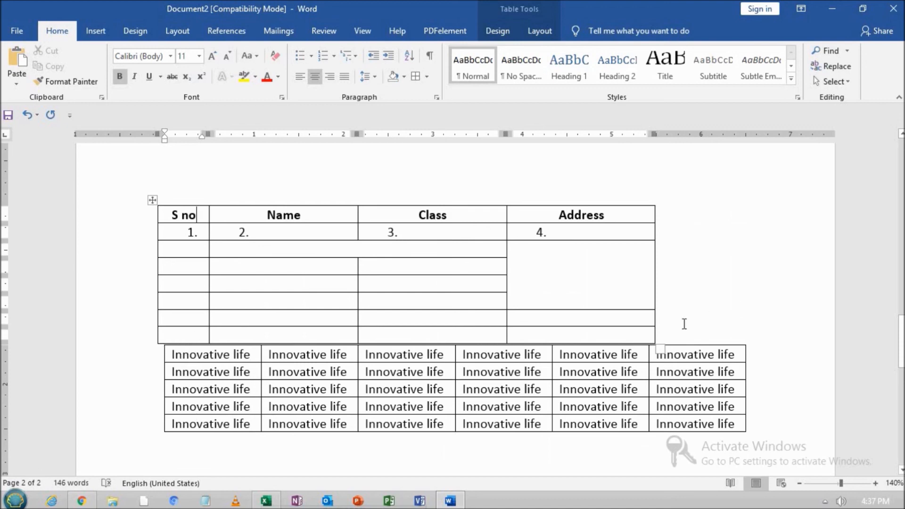
# Add three empty lines between the upper table and the "Innovative life" table to separate them.
pyautogui.click(665, 338)
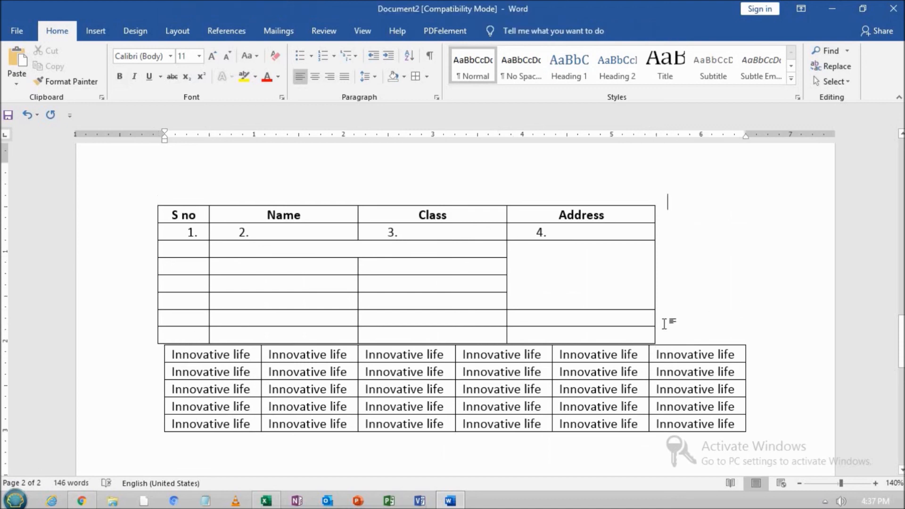
pyautogui.press('Down')
pyautogui.press('Return')
pyautogui.press('Return')
pyautogui.press('Return')
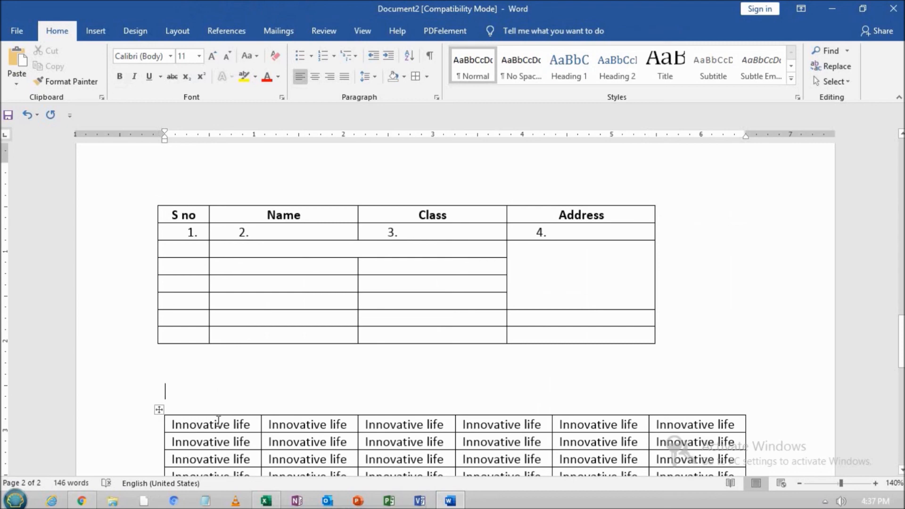
# Select the whole "Innovative life" table and cut it from the document.
pyautogui.scroll(-1, 404, 385)
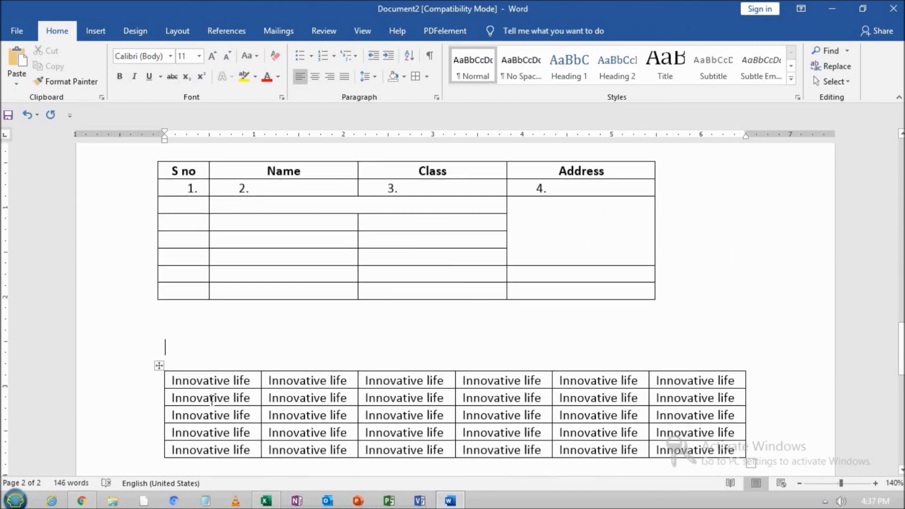
pyautogui.rightClick(162, 366)
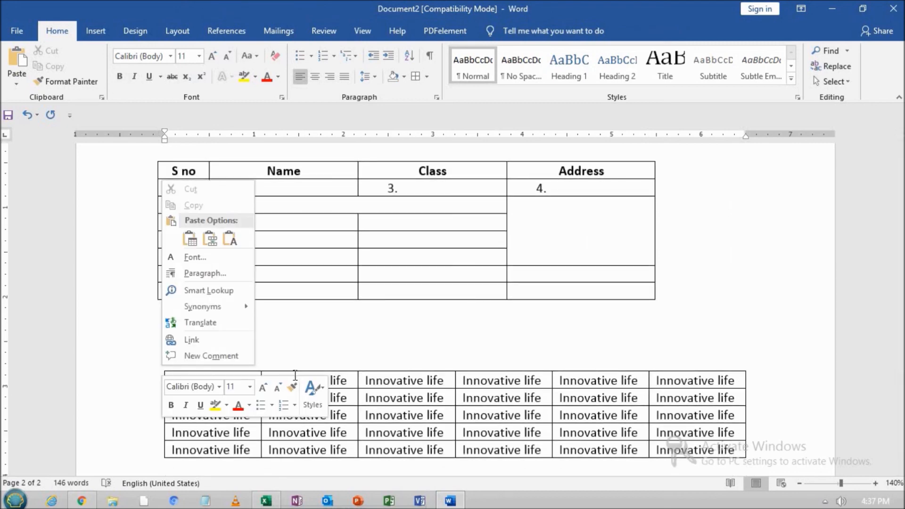
pyautogui.press('Escape')
pyautogui.click(160, 368)
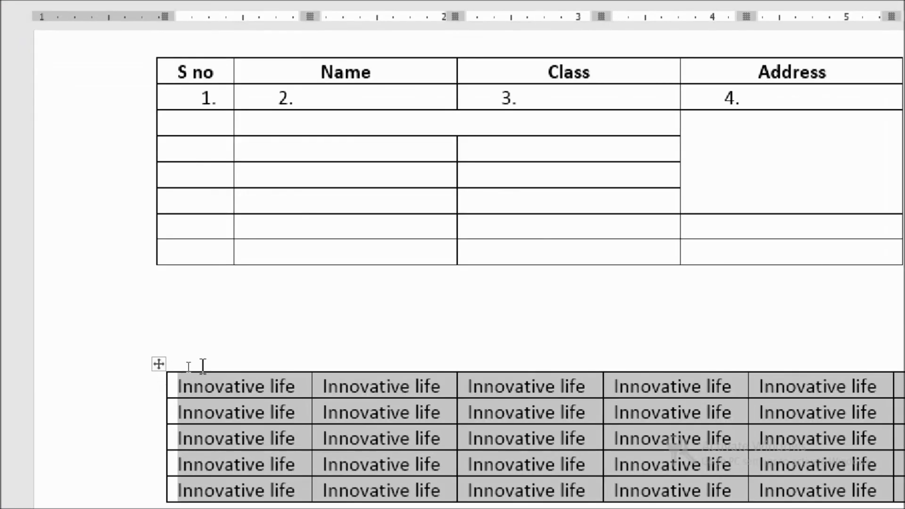
pyautogui.rightClick(161, 365)
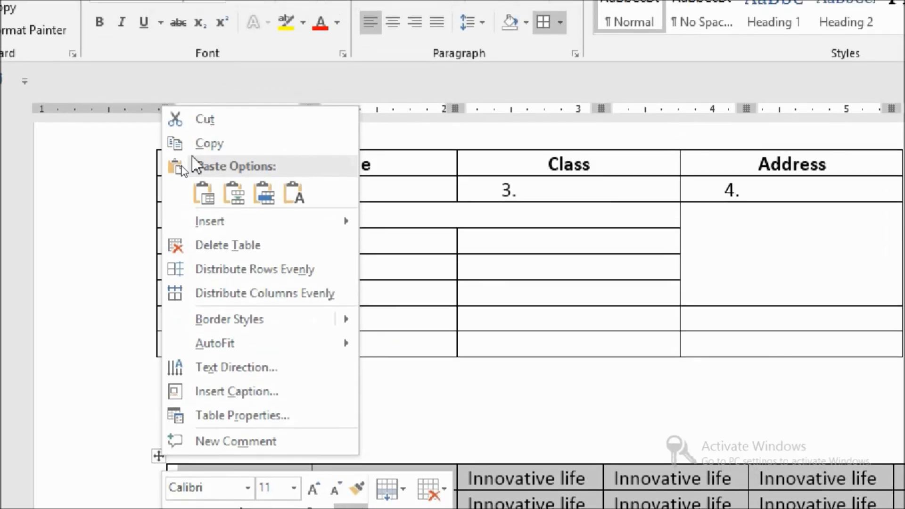
pyautogui.click(208, 104)
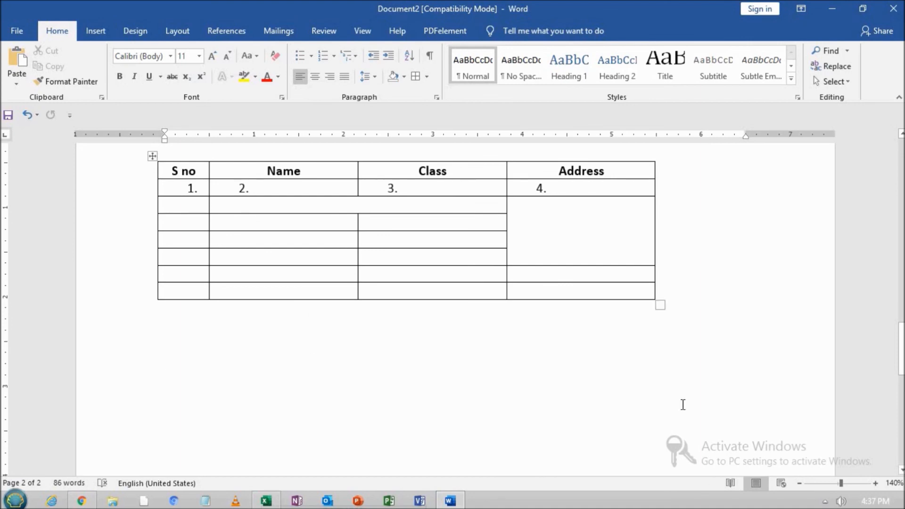
pyautogui.click(825, 501)
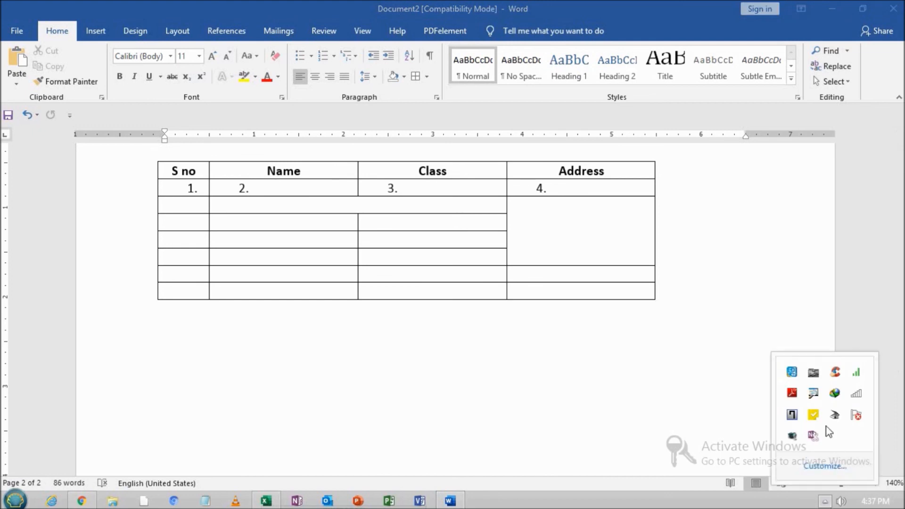
pyautogui.rightClick(793, 438)
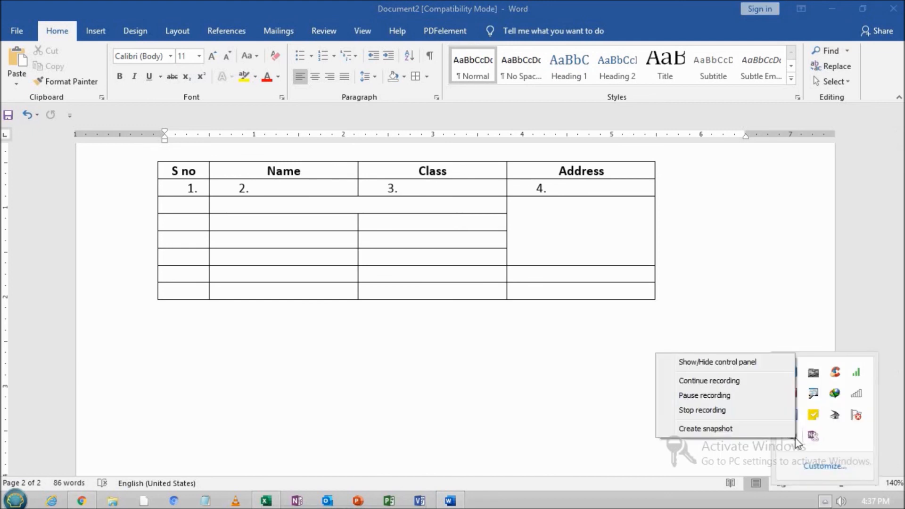
pyautogui.click(724, 366)
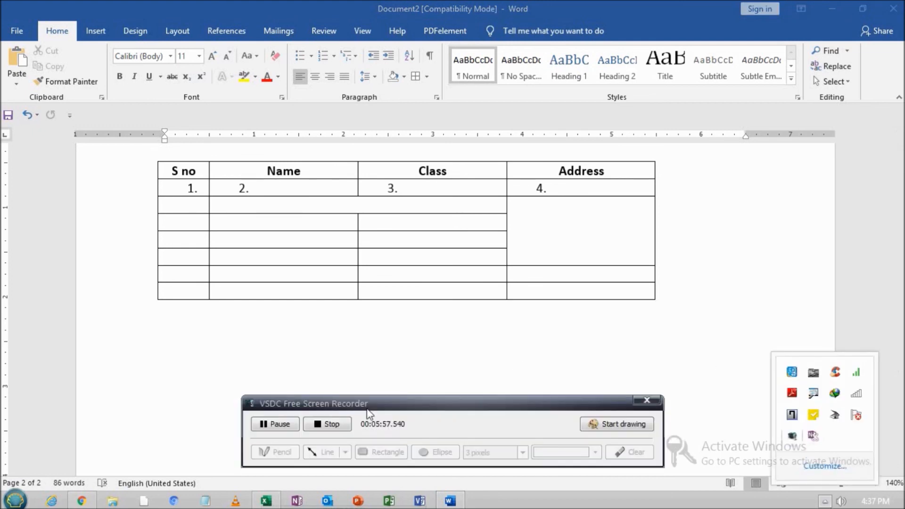